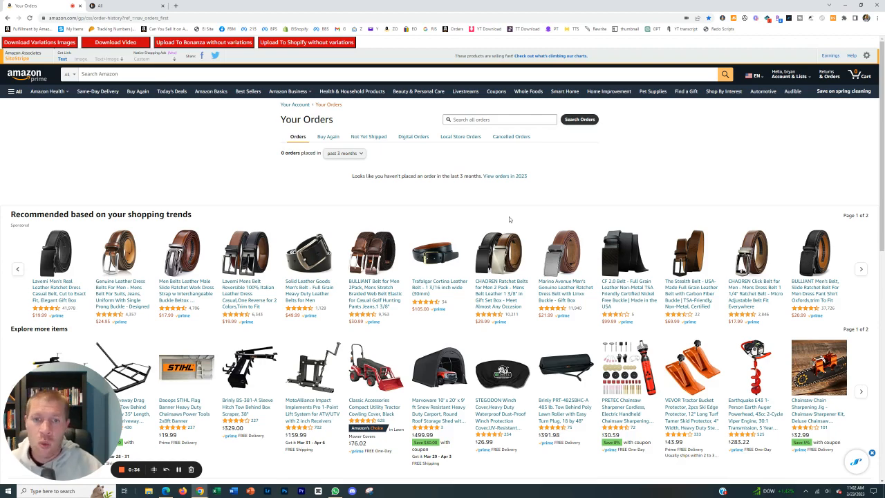
Open zeedrop.com and listperfectly.com in separate new browser tabs.
{"action": "left_click", "coordinate": [177, 7]}
{"action": "type", "text": "zeedrop.com"}
{"action": "key", "text": "Return"}
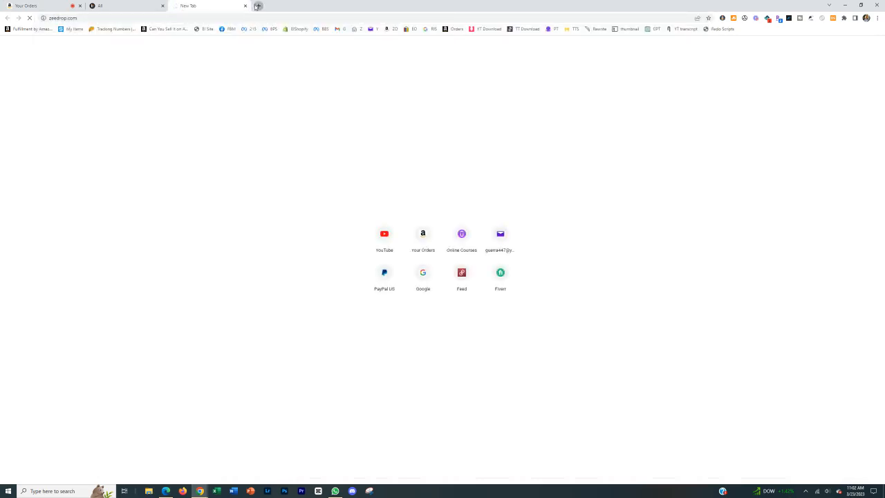
{"action": "left_click", "coordinate": [257, 6]}
{"action": "type", "text": "list"}
{"action": "key", "text": "Return"}
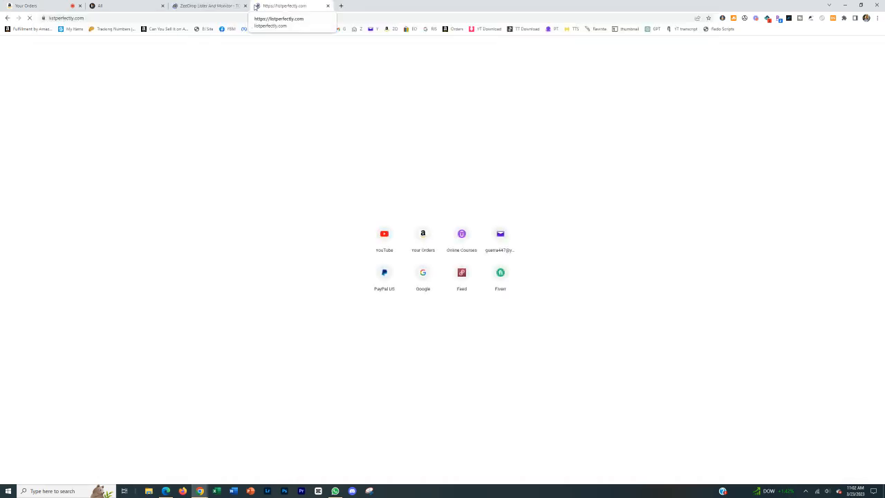
Examine the supported marketplaces and source retailers on the ZeeDrop site, and view the List Perfectly home page.
{"action": "left_click", "coordinate": [207, 6]}
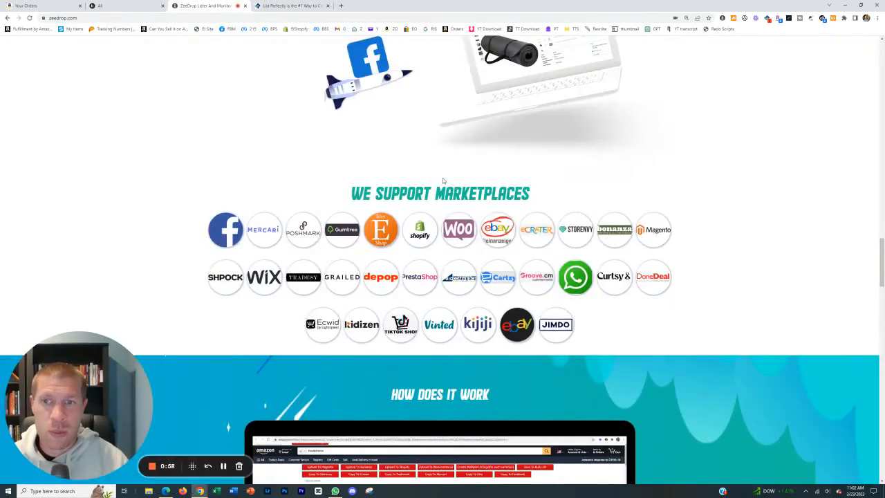
{"action": "left_click_drag", "start_coordinate": [186, 226], "coordinate": [615, 343]}
{"action": "left_click", "coordinate": [615, 343]}
{"action": "scroll", "coordinate": [608, 347], "scroll_direction": "up", "scroll_amount": 10}
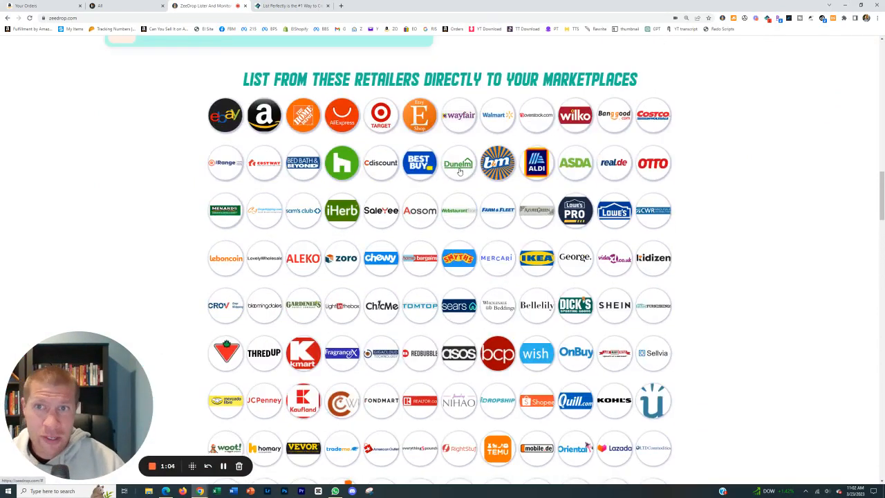
{"action": "scroll", "coordinate": [458, 181], "scroll_direction": "down", "scroll_amount": 2}
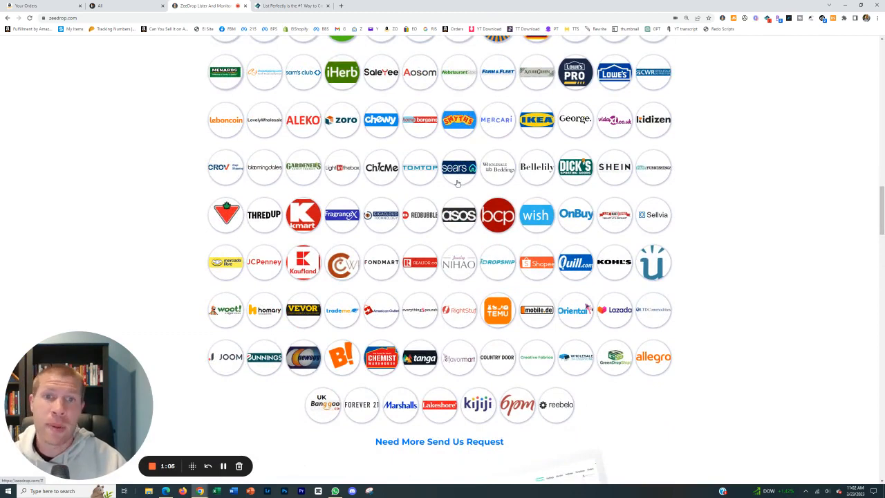
{"action": "scroll", "coordinate": [457, 183], "scroll_direction": "down", "scroll_amount": 7}
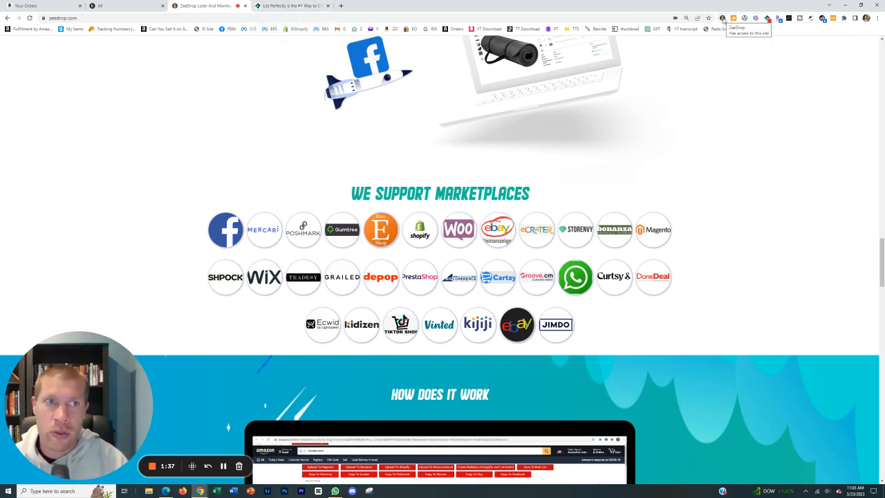
{"action": "left_click", "coordinate": [270, 5]}
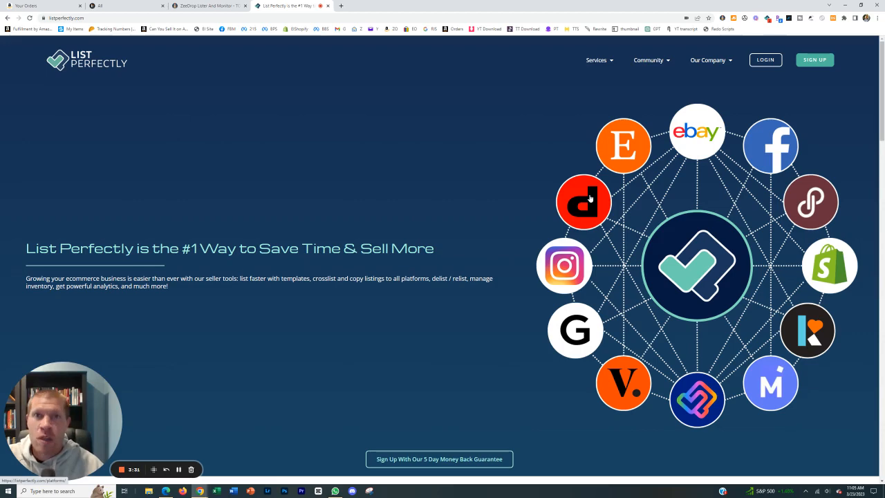
Open Amazon in a new tab and search its products for "kids toys".
{"action": "left_click", "coordinate": [341, 6]}
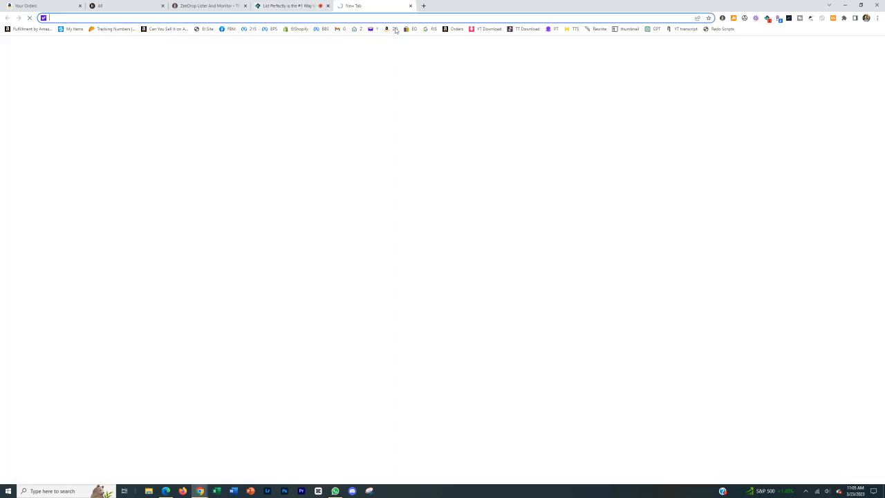
{"action": "left_click", "coordinate": [394, 29]}
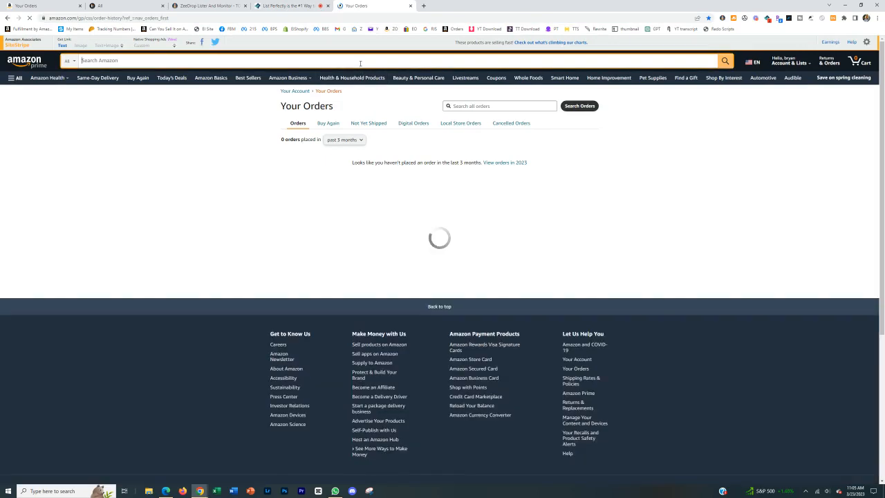
{"action": "left_click", "coordinate": [370, 61]}
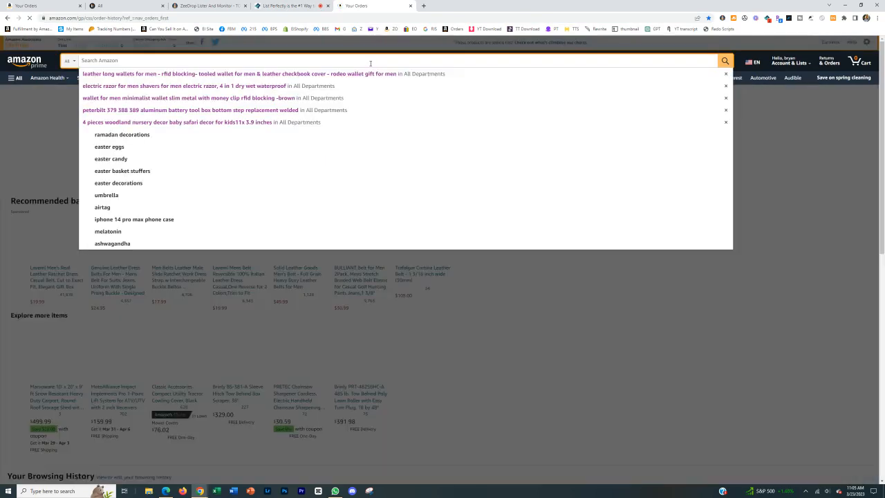
{"action": "type", "text": "kids toys"}
{"action": "key", "text": "Return"}
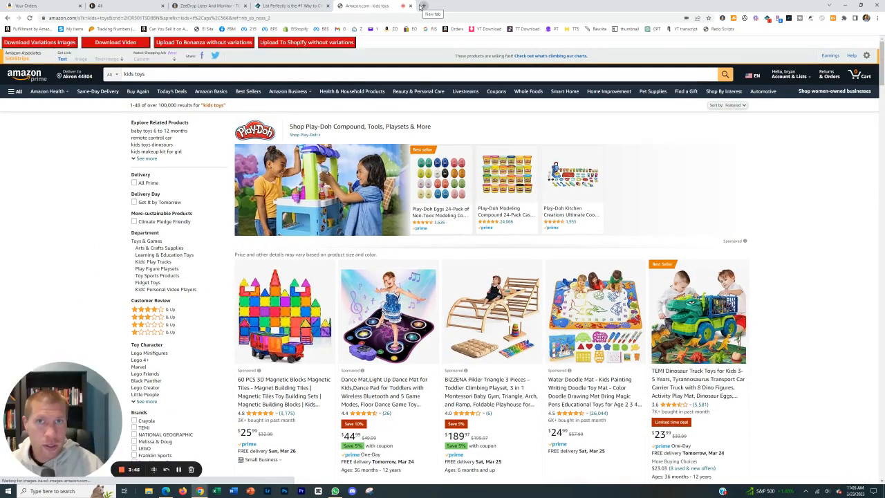
Open the light-up dance mat product from the search results in a separate tab and view its page.
{"action": "right_click", "coordinate": [399, 320]}
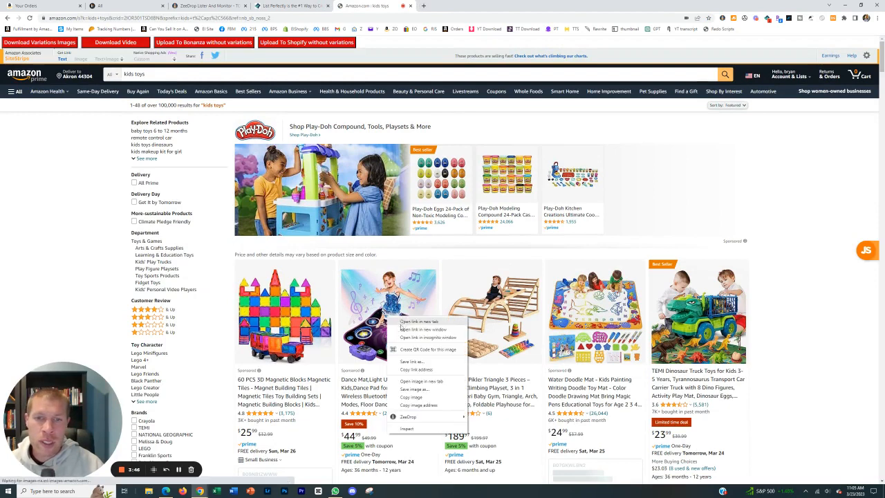
{"action": "left_click", "coordinate": [400, 322]}
{"action": "left_click", "coordinate": [442, 7]}
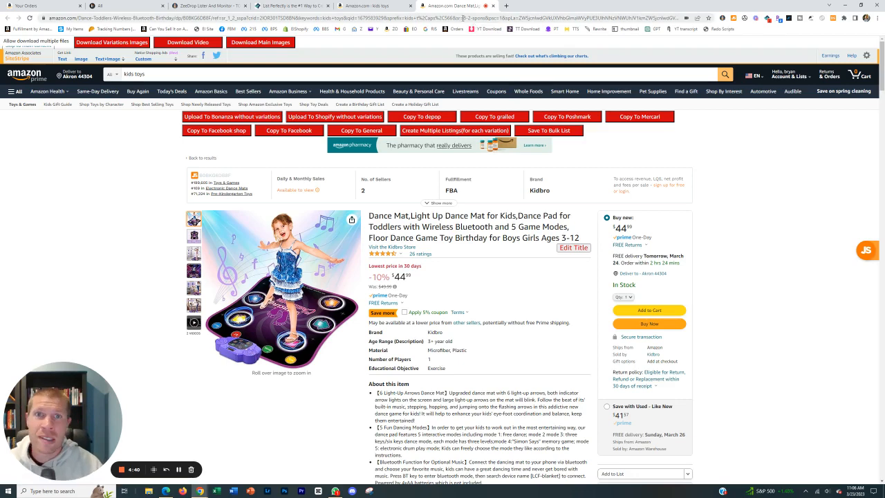
Return to the kids toys search results and open the Water Doodle Mat product page.
{"action": "left_click", "coordinate": [373, 6]}
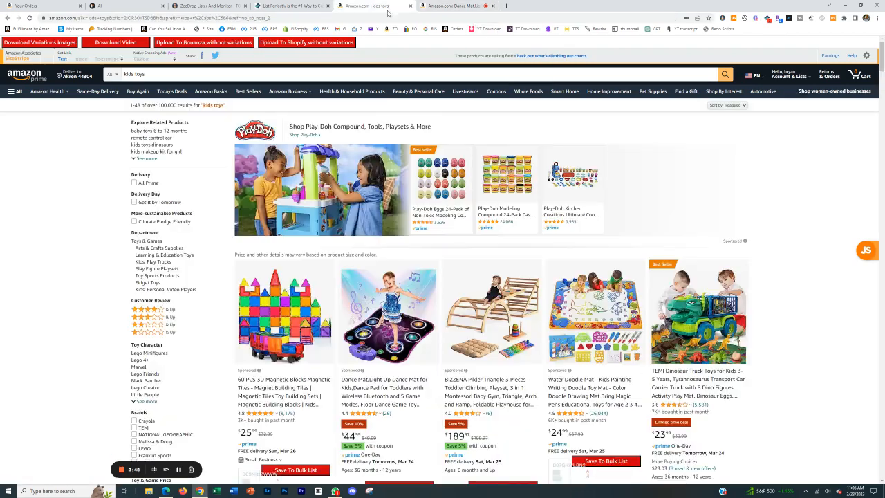
{"action": "scroll", "coordinate": [428, 291], "scroll_direction": "down", "scroll_amount": 3}
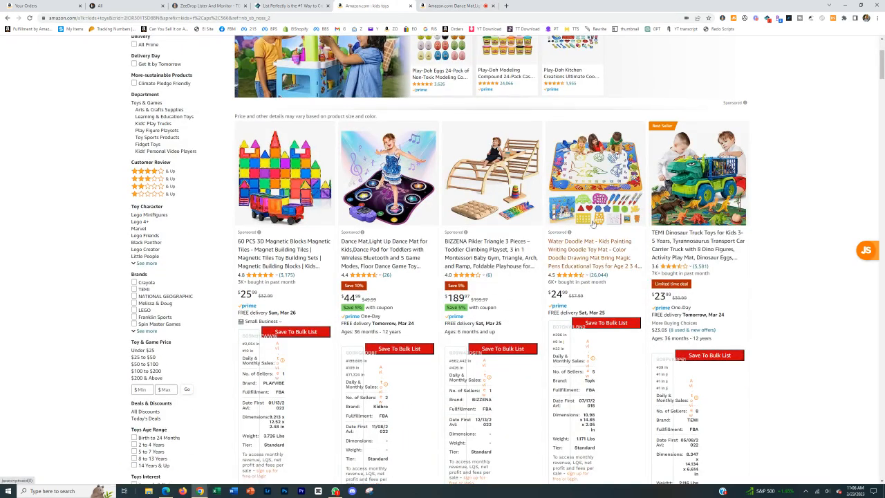
{"action": "left_click", "coordinate": [580, 228]}
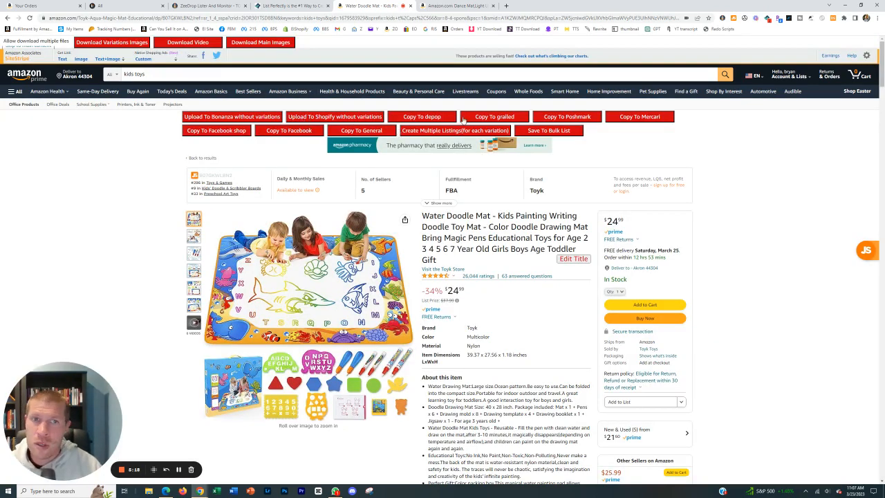
Copy the Water Doodle Mat to Poshmark with ZeeDrop, paste it into the new listing form and review the filled fields.
{"action": "left_click", "coordinate": [566, 118]}
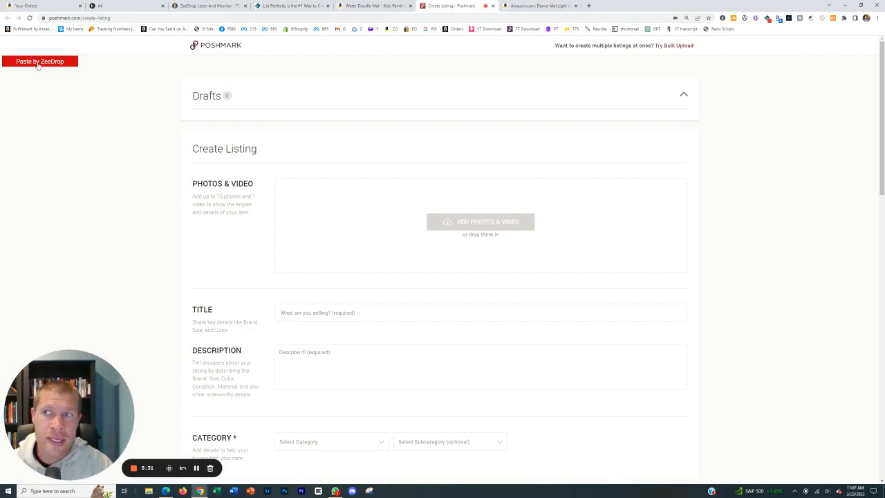
{"action": "left_click", "coordinate": [40, 64]}
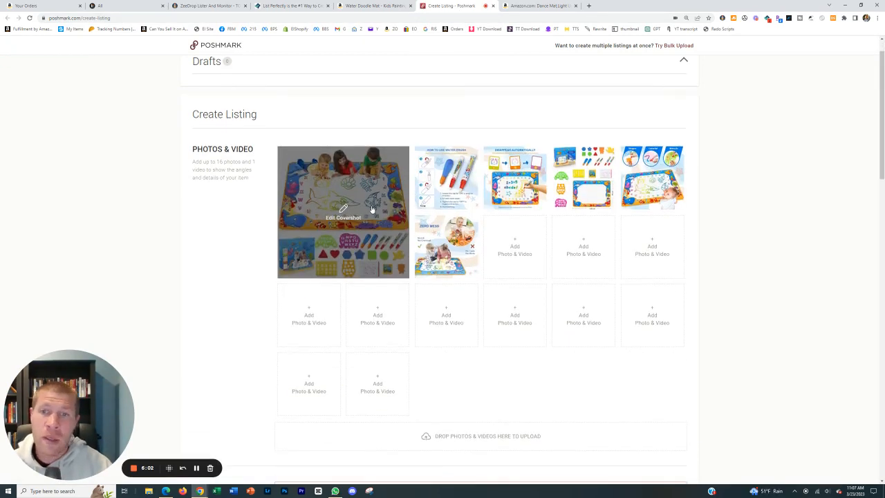
{"action": "scroll", "coordinate": [372, 204], "scroll_direction": "down", "scroll_amount": 4}
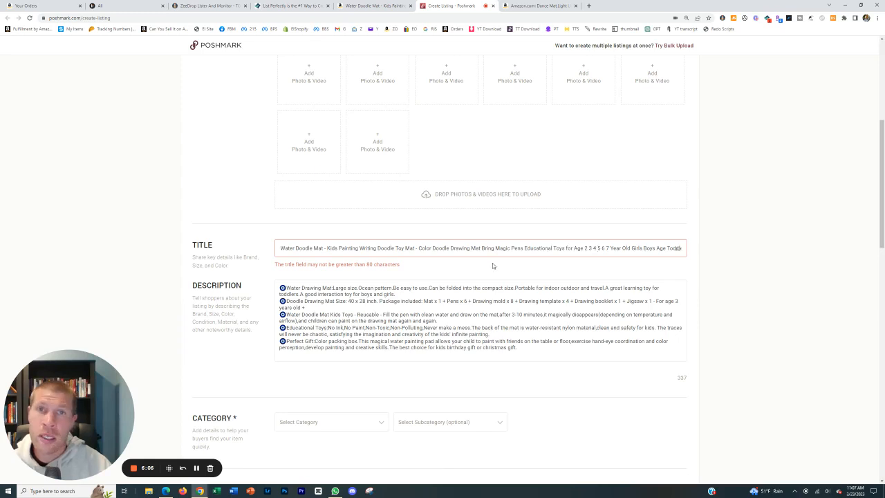
{"action": "scroll", "coordinate": [482, 288], "scroll_direction": "down", "scroll_amount": 1}
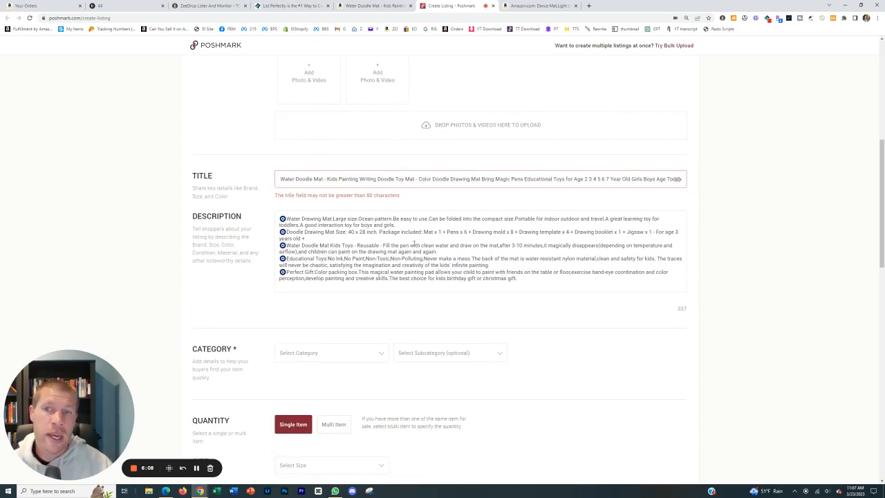
{"action": "scroll", "coordinate": [414, 244], "scroll_direction": "down", "scroll_amount": 10}
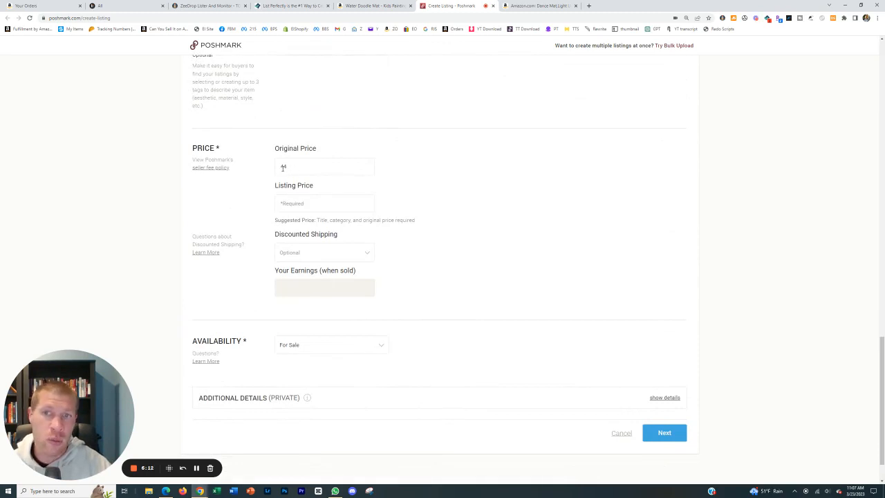
From the Water Doodle Mat page, open the ZeeDrop extension's settings and examine the profit and marketplace options.
{"action": "left_click", "coordinate": [372, 5]}
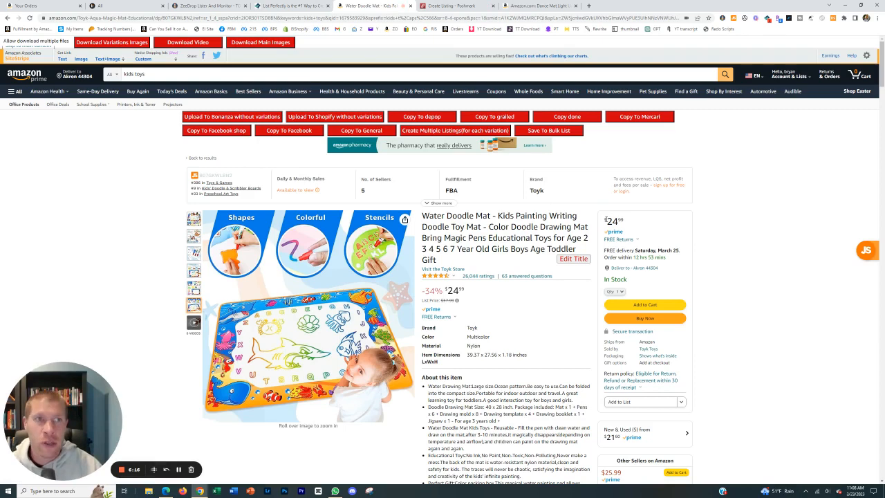
{"action": "left_click", "coordinate": [723, 19]}
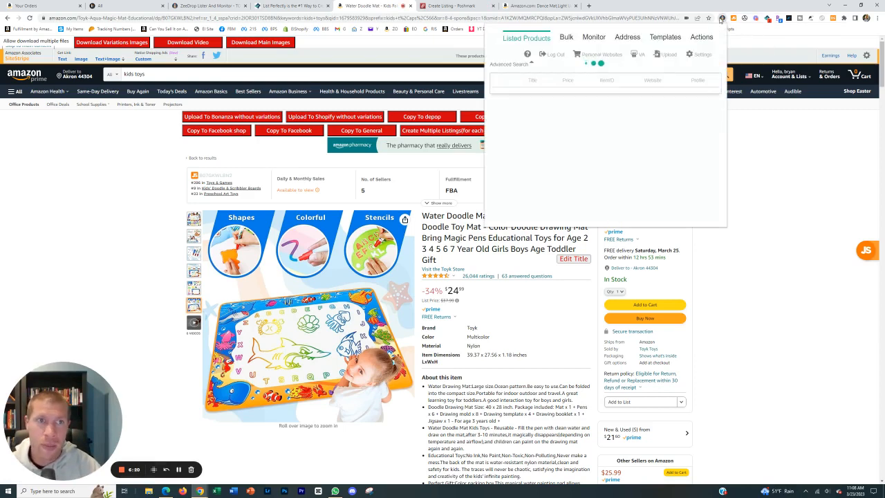
{"action": "left_click", "coordinate": [698, 54]}
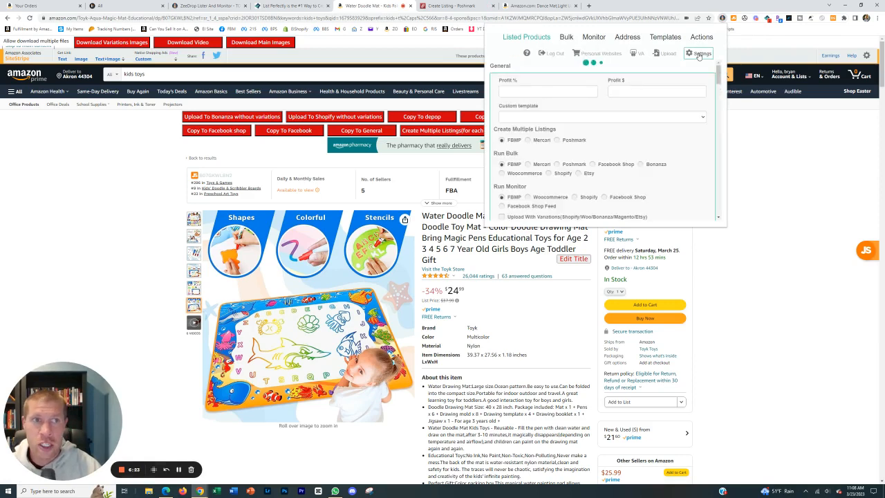
{"action": "scroll", "coordinate": [637, 94], "scroll_direction": "down", "scroll_amount": 1}
{"action": "scroll", "coordinate": [637, 94], "scroll_direction": "up", "scroll_amount": 1}
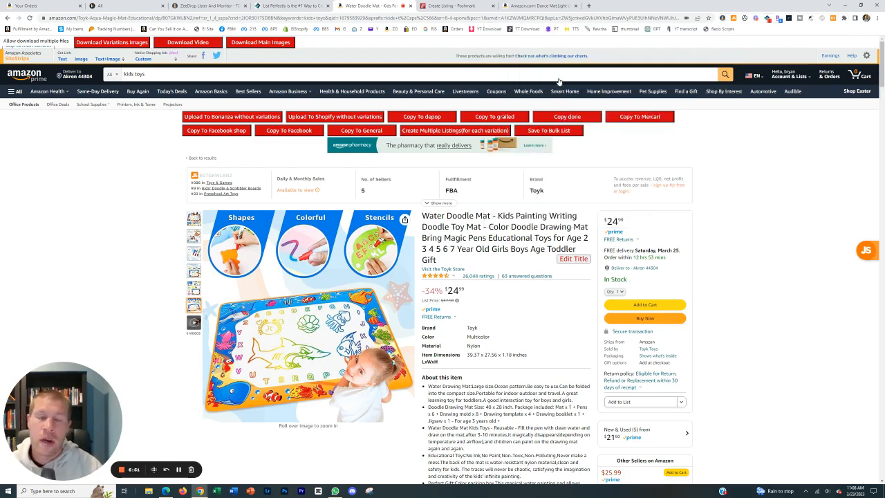
Move the dance mat tab next to the Water Doodle Mat tab and show the dance mat product page.
{"action": "left_click_drag", "start_coordinate": [531, 5], "coordinate": [445, 3]}
{"action": "left_click", "coordinate": [384, 5]}
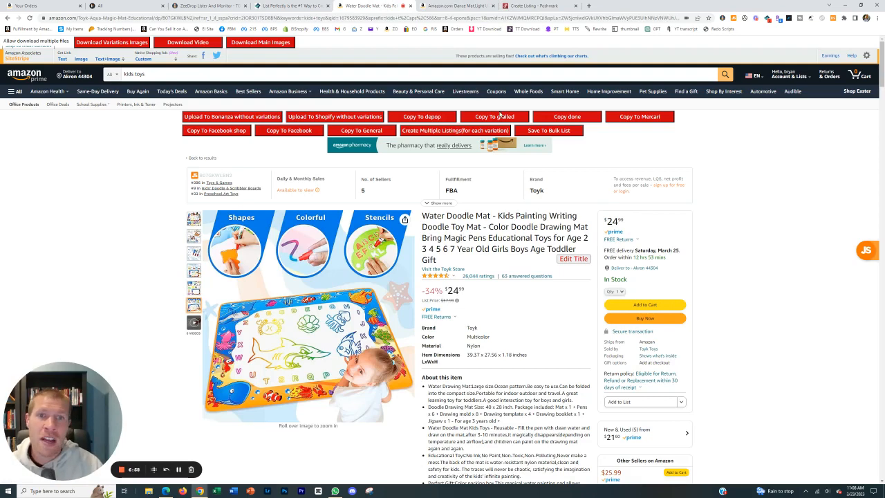
{"action": "left_click", "coordinate": [483, 5]}
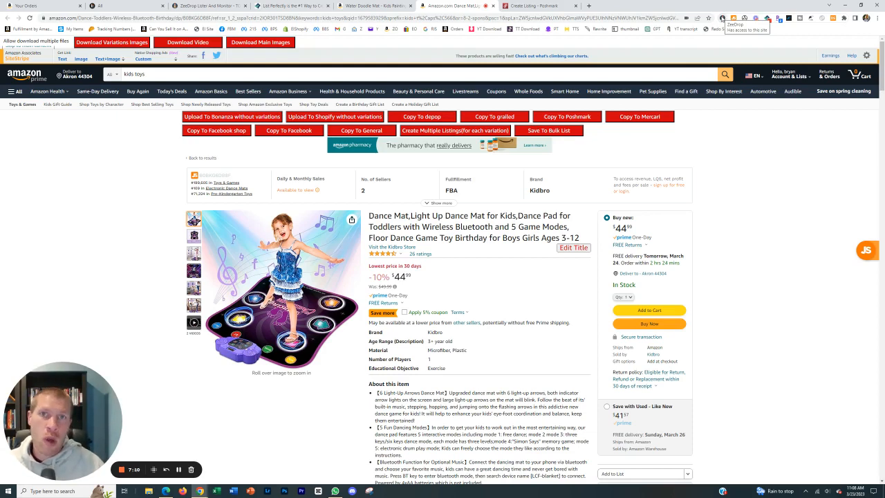
Save the dance mat product to ZeeDrop's bulk list and select all saved items there.
{"action": "left_click", "coordinate": [721, 18]}
{"action": "left_click", "coordinate": [566, 36]}
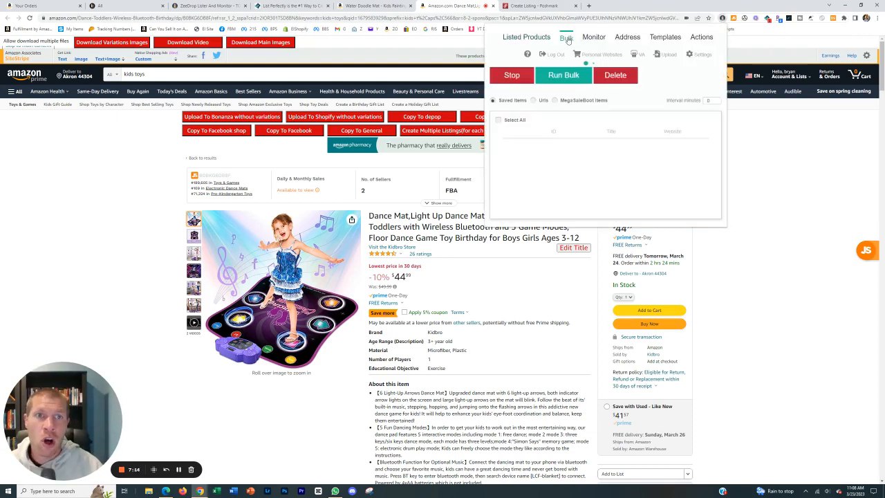
{"action": "left_click", "coordinate": [459, 11]}
{"action": "left_click", "coordinate": [557, 129]}
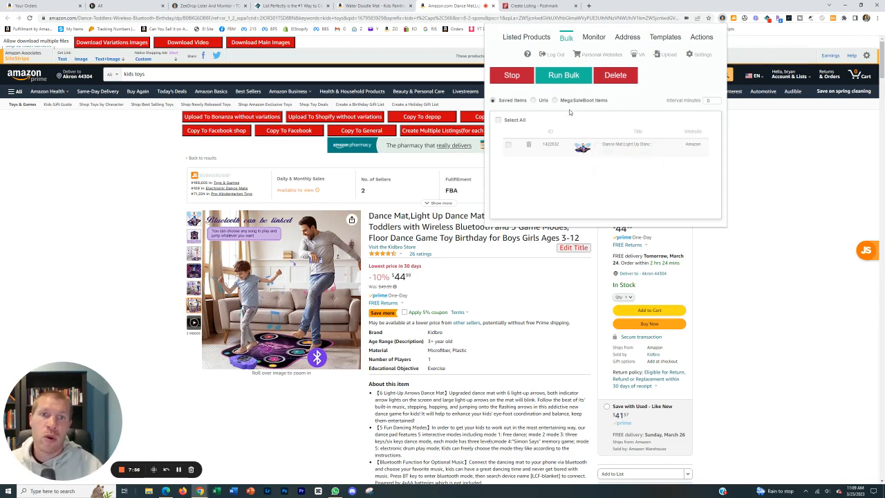
{"action": "left_click", "coordinate": [512, 123]}
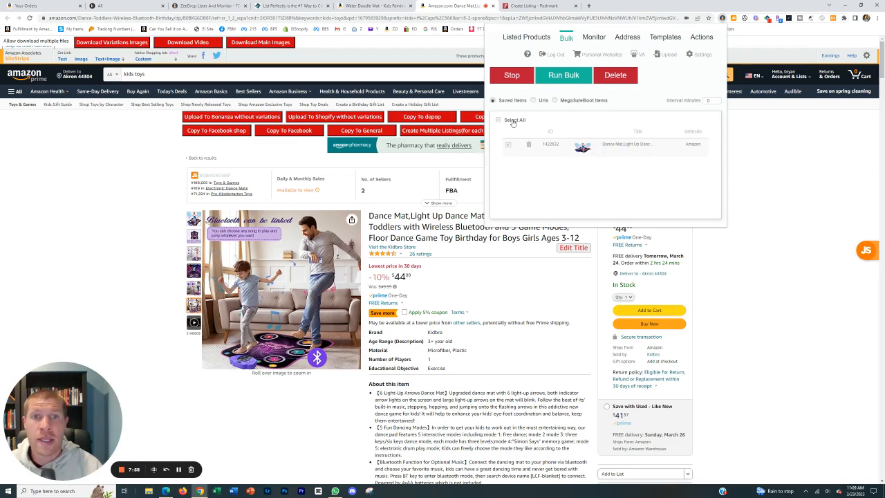
{"action": "left_click", "coordinate": [513, 122]}
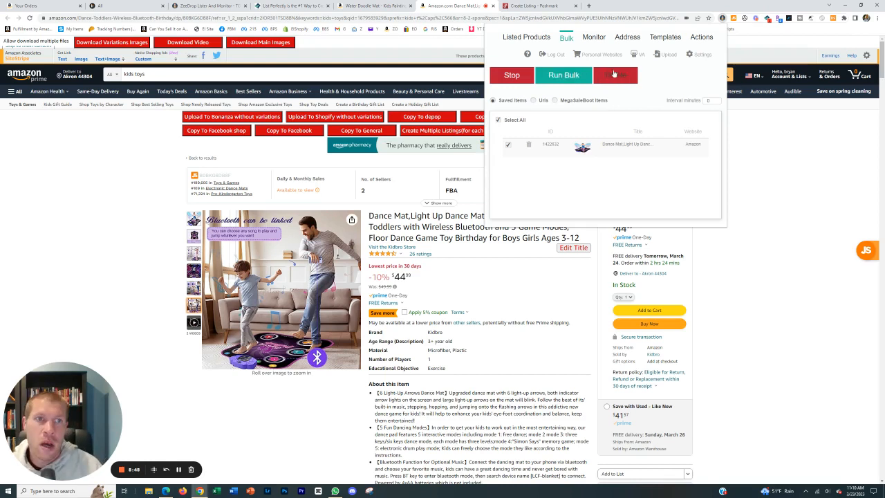
Examine the Run Bulk marketplace choices and the remaining options in the ZeeDrop settings, down to the bullets style.
{"action": "left_click", "coordinate": [702, 54]}
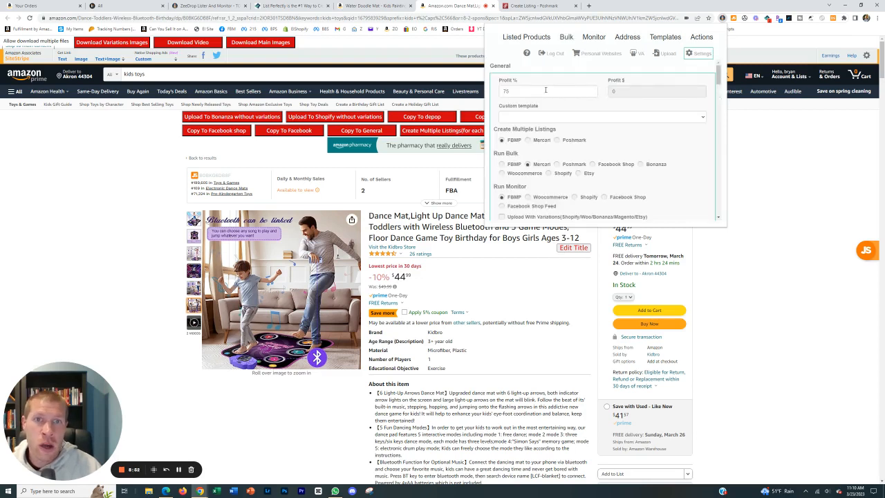
{"action": "scroll", "coordinate": [499, 121], "scroll_direction": "down", "scroll_amount": 1}
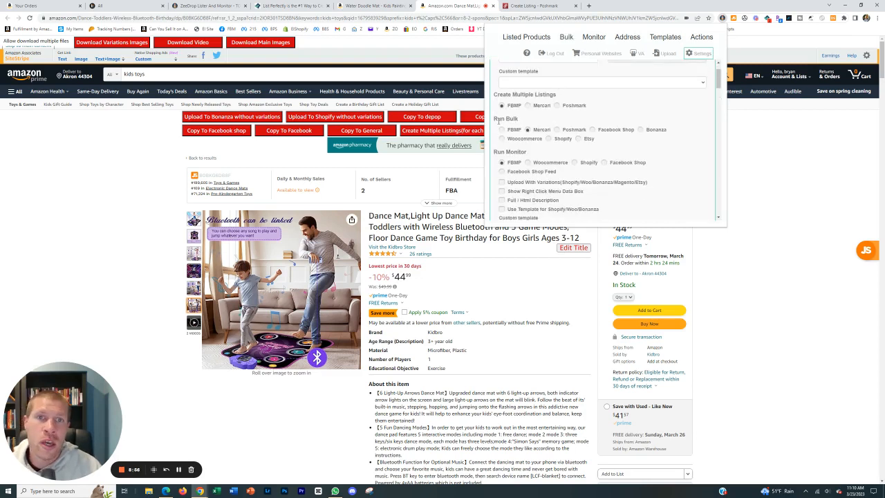
{"action": "left_click_drag", "start_coordinate": [496, 119], "coordinate": [526, 121]}
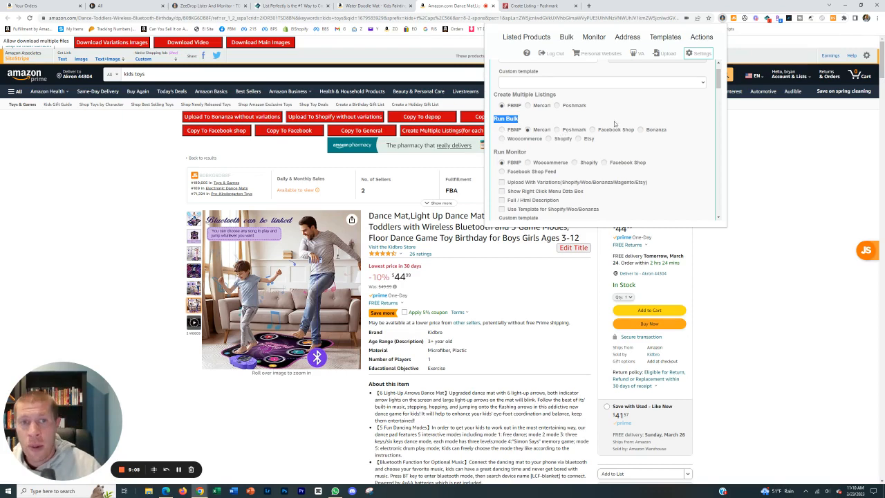
{"action": "scroll", "coordinate": [626, 135], "scroll_direction": "down", "scroll_amount": 5}
{"action": "scroll", "coordinate": [628, 136], "scroll_direction": "down", "scroll_amount": 10}
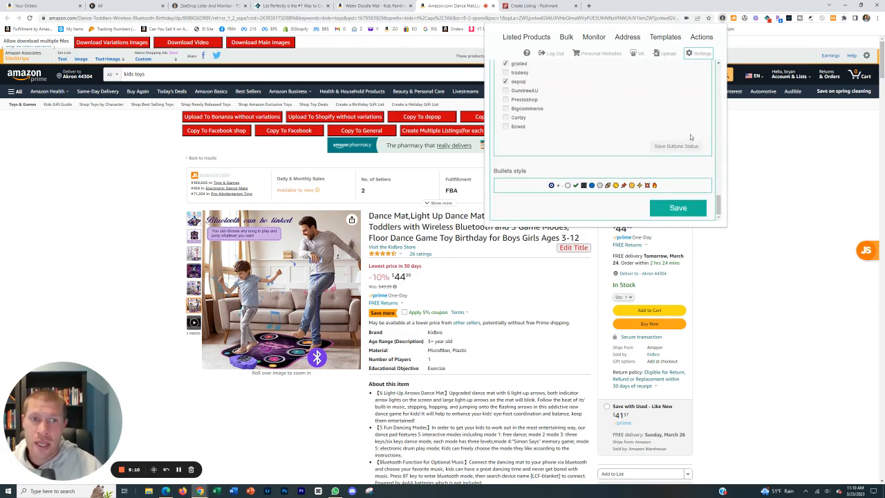
Save the ZeeDrop extension settings.
{"action": "left_click", "coordinate": [673, 207]}
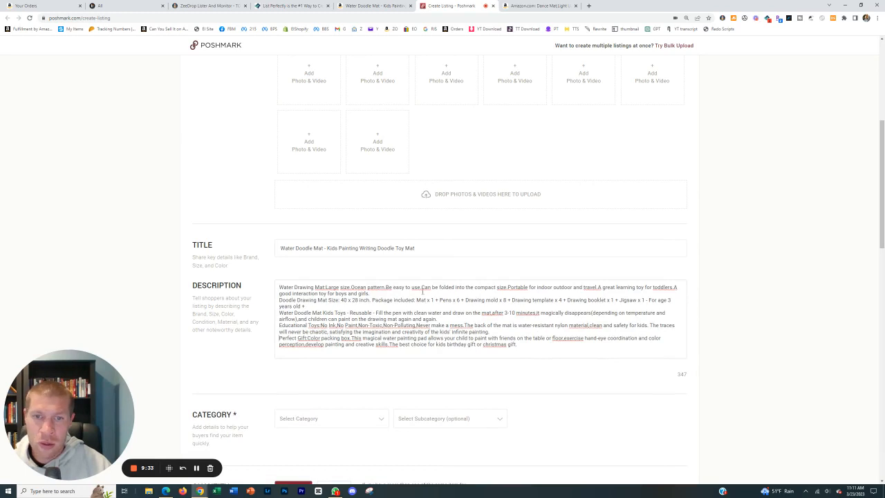
Set the Water Doodle Mat listing's category to Kids Toys and its subcategory to Puzzles & Games.
{"action": "scroll", "coordinate": [508, 332], "scroll_direction": "down", "scroll_amount": 4}
{"action": "left_click", "coordinate": [321, 178]}
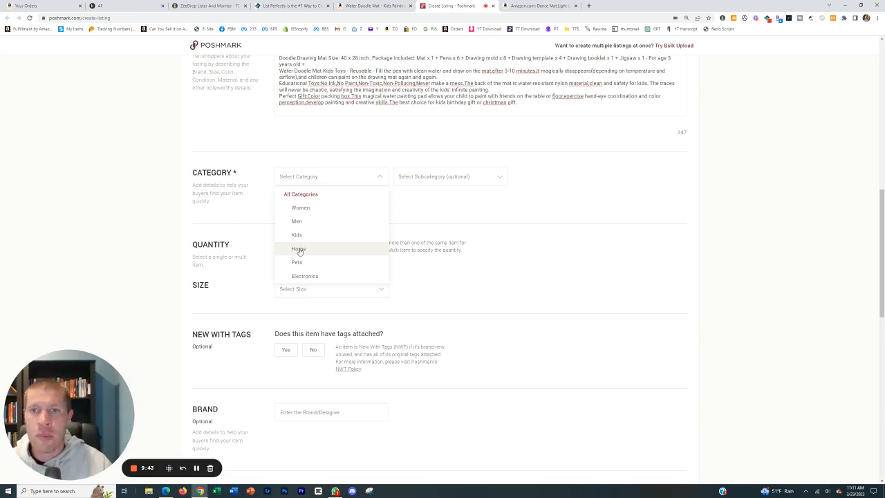
{"action": "left_click", "coordinate": [299, 235]}
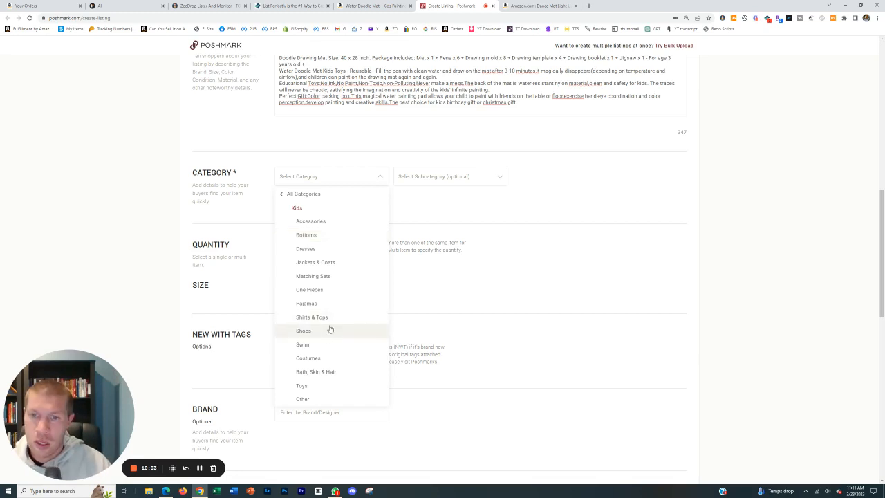
{"action": "left_click", "coordinate": [301, 385]}
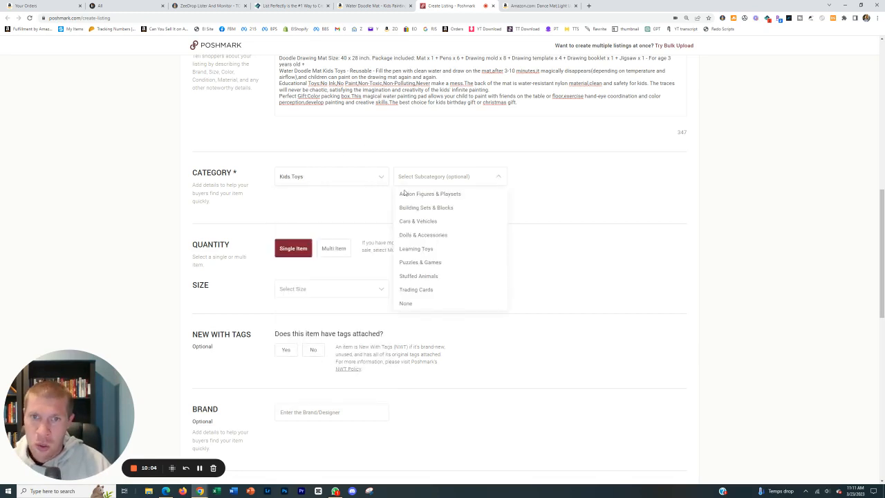
{"action": "left_click", "coordinate": [430, 261]}
Make the listing a Multi Item with 10 available in the custom size "One size", and mark it as new with tags and boutique.
{"action": "left_click", "coordinate": [335, 253]}
{"action": "left_click", "coordinate": [331, 284]}
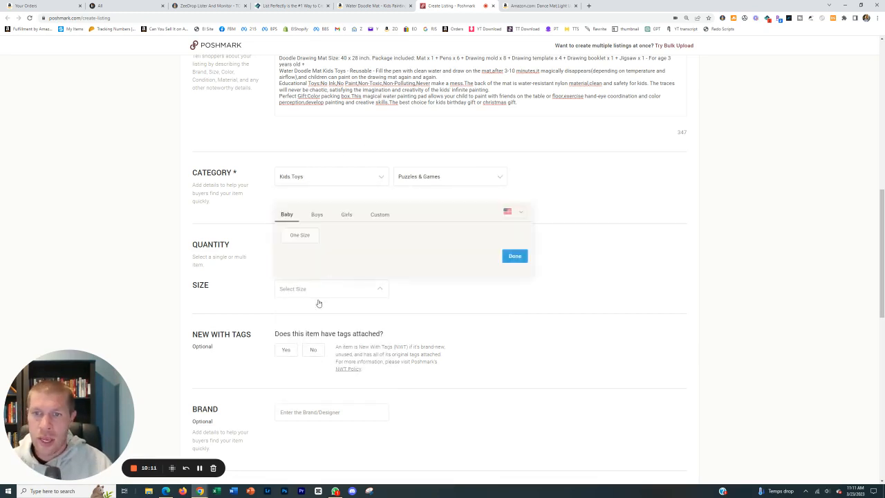
{"action": "left_click", "coordinate": [298, 235]}
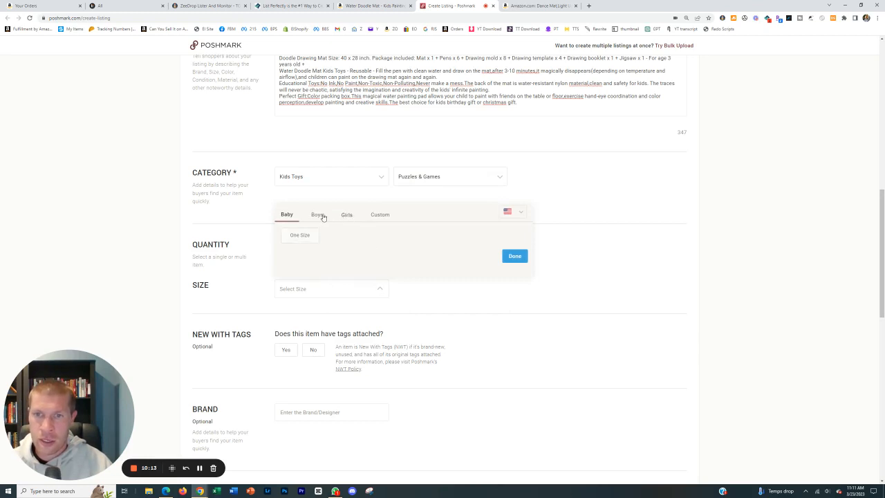
{"action": "left_click", "coordinate": [375, 214]}
{"action": "left_click", "coordinate": [346, 226]}
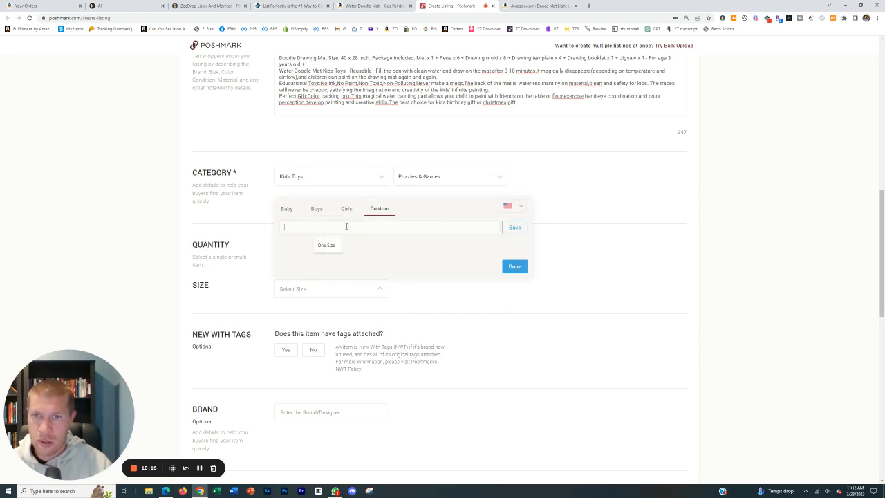
{"action": "type", "text": "One size"}
{"action": "left_click", "coordinate": [514, 266]}
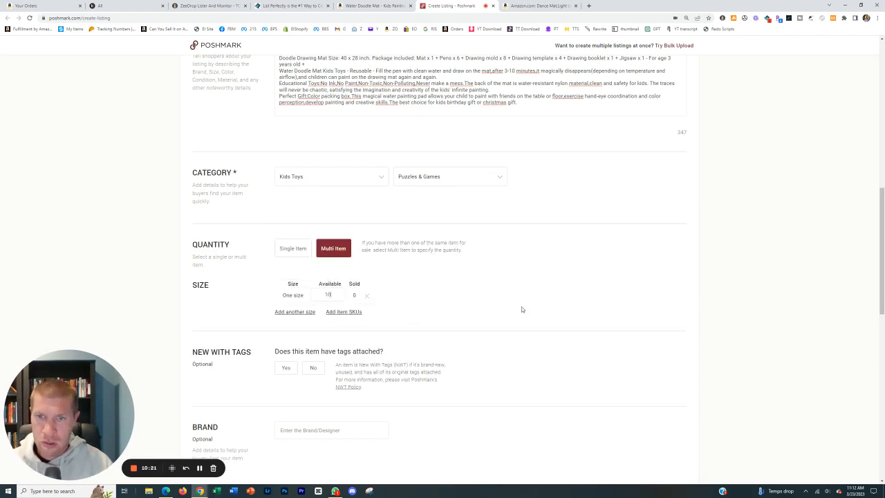
{"action": "scroll", "coordinate": [479, 320], "scroll_direction": "down", "scroll_amount": 5}
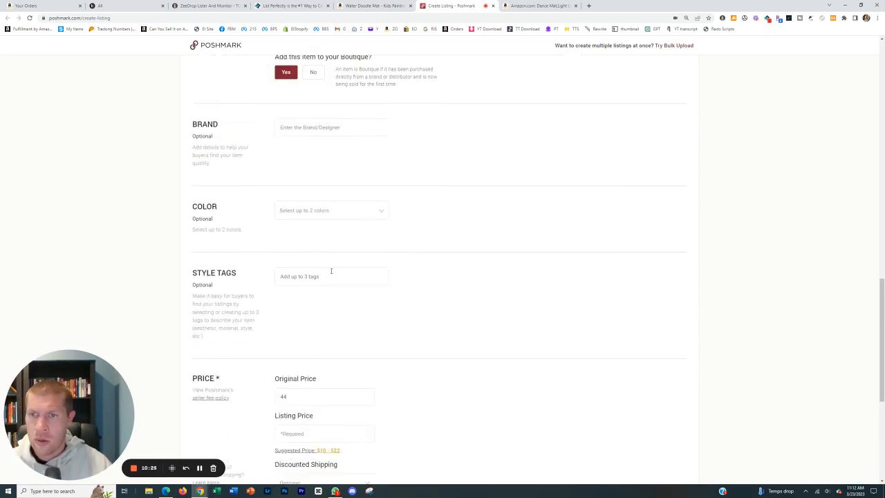
Set the Water Doodle Mat's original price to 0 and its listing price to 55.
{"action": "scroll", "coordinate": [358, 249], "scroll_direction": "down", "scroll_amount": 2}
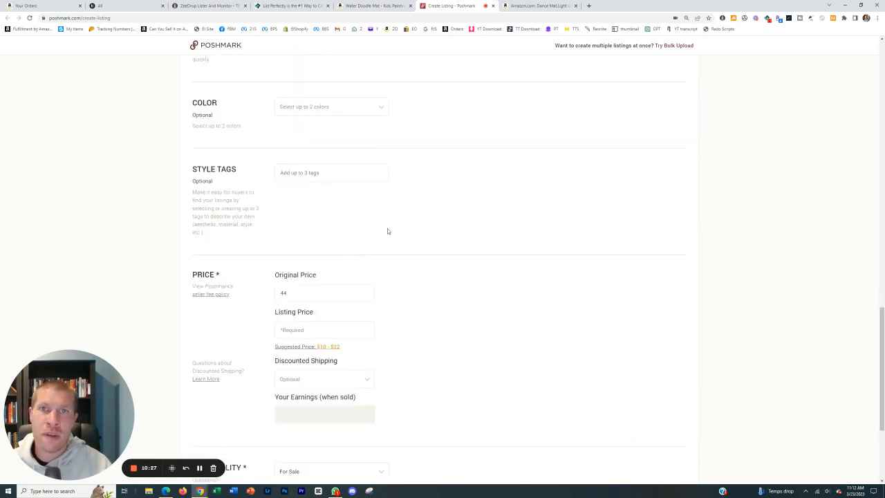
{"action": "scroll", "coordinate": [393, 263], "scroll_direction": "down", "scroll_amount": 1}
{"action": "left_click_drag", "start_coordinate": [344, 220], "coordinate": [167, 215]}
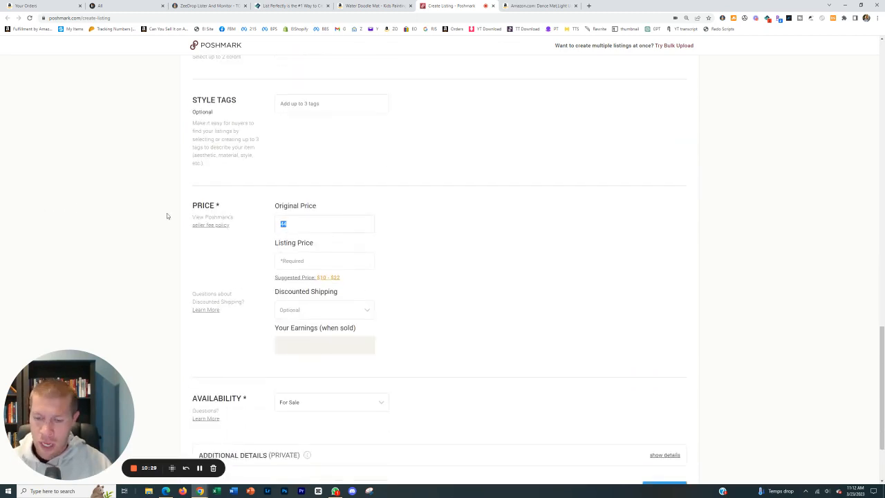
{"action": "type", "text": "0"}
{"action": "left_click", "coordinate": [282, 261]}
{"action": "type", "text": "55"}
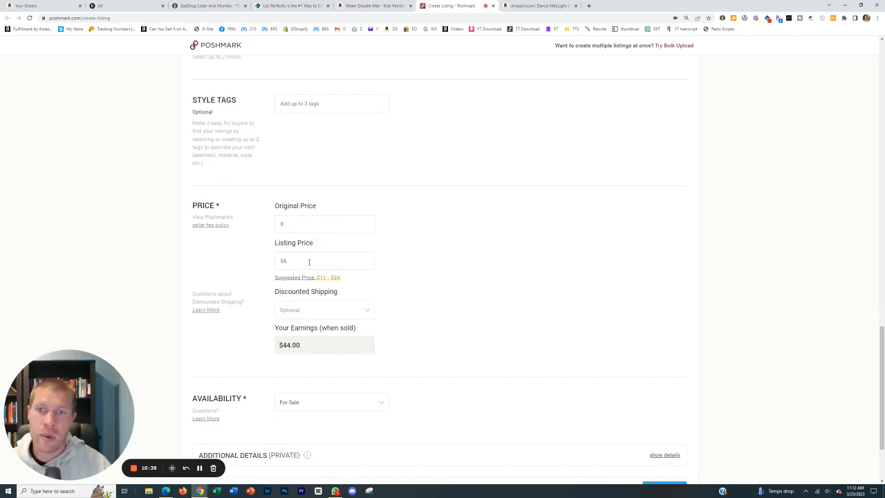
Publish the Water Doodle Mat listing on Poshmark, and close its Amazon product page and the Poshmark feed.
{"action": "scroll", "coordinate": [412, 272], "scroll_direction": "down", "scroll_amount": 2}
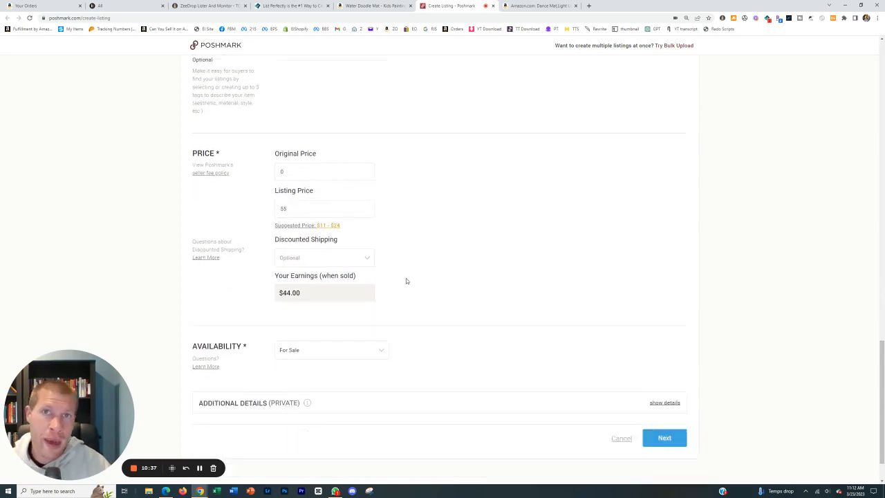
{"action": "left_click", "coordinate": [659, 384]}
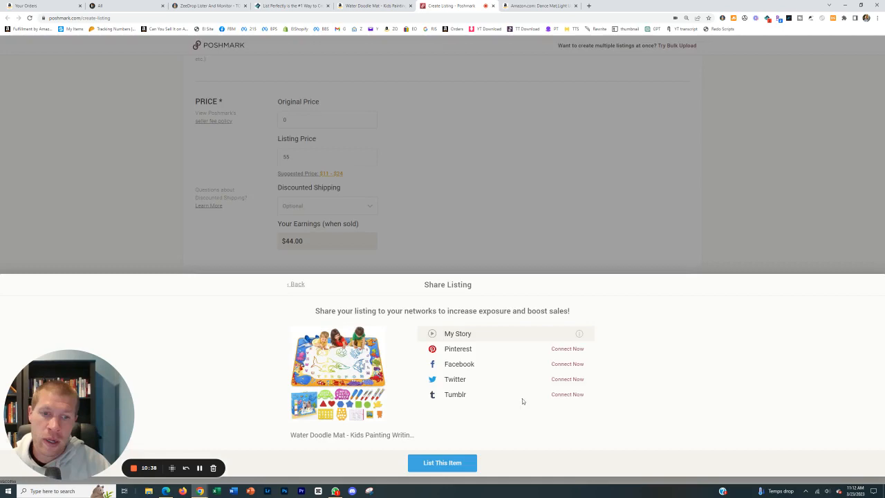
{"action": "left_click", "coordinate": [449, 465]}
{"action": "left_click", "coordinate": [410, 5]}
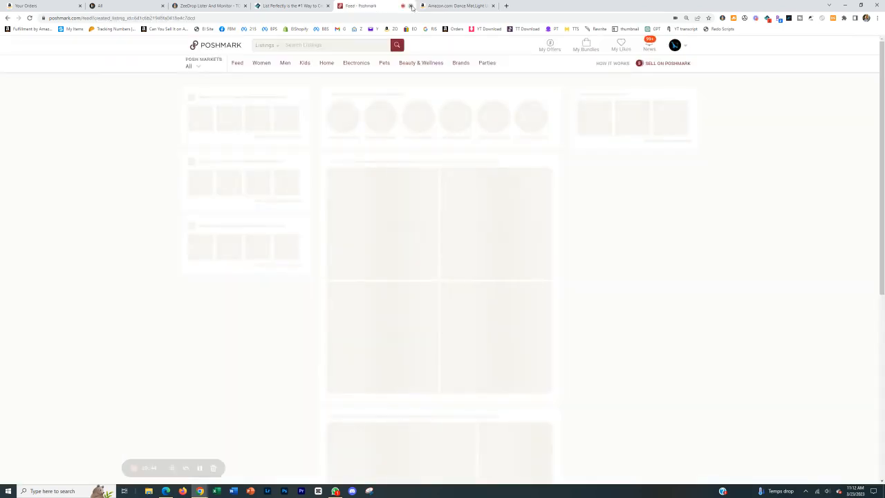
{"action": "left_click", "coordinate": [411, 5]}
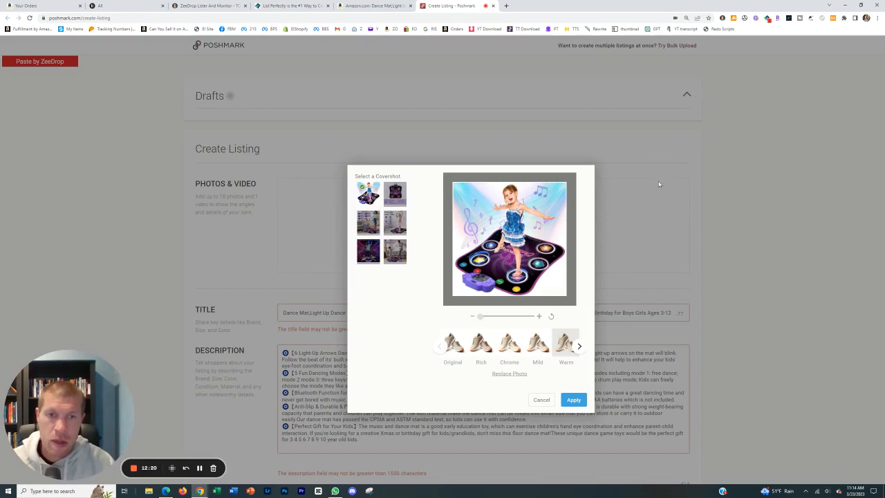
Apply the dance mat's cover photo and shorten the title to "Dance Mat,Light Up Dance Mat for Kids,Dance Pad for Toddlers".
{"action": "left_click", "coordinate": [573, 399]}
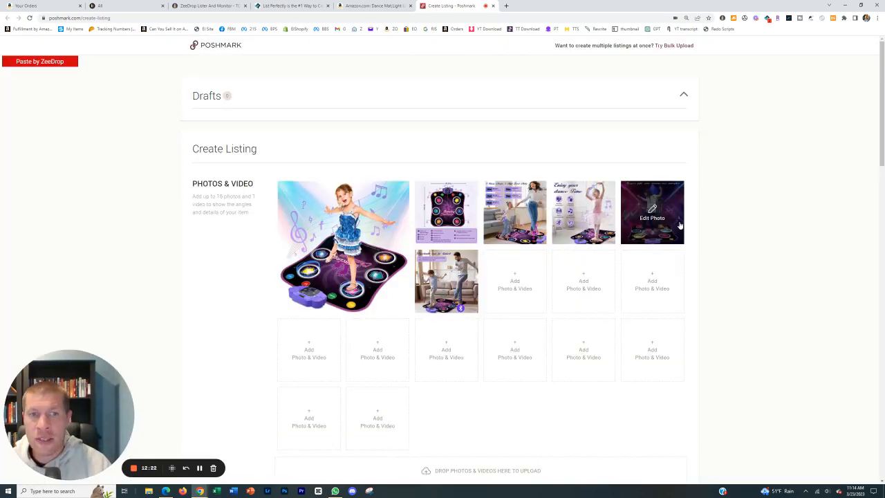
{"action": "scroll", "coordinate": [450, 201], "scroll_direction": "down", "scroll_amount": 1}
{"action": "scroll", "coordinate": [450, 201], "scroll_direction": "down", "scroll_amount": 5}
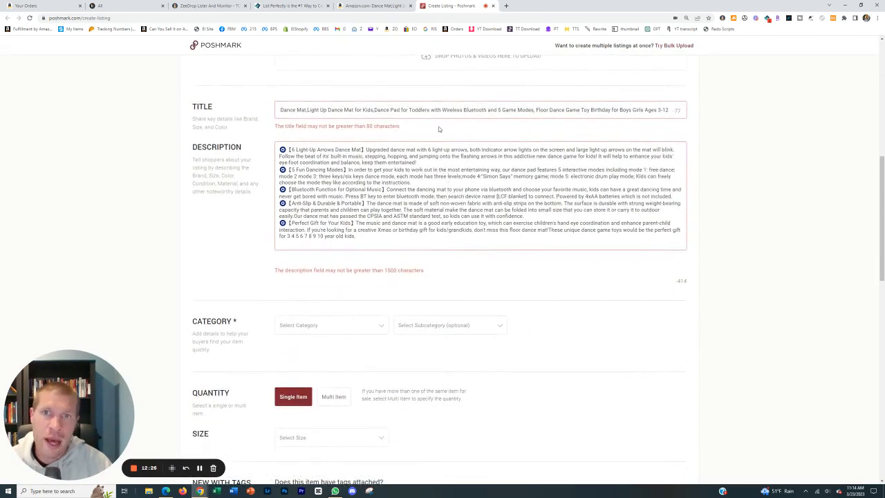
{"action": "left_click_drag", "start_coordinate": [431, 109], "coordinate": [681, 110]}
{"action": "key", "text": "BackSpace"}
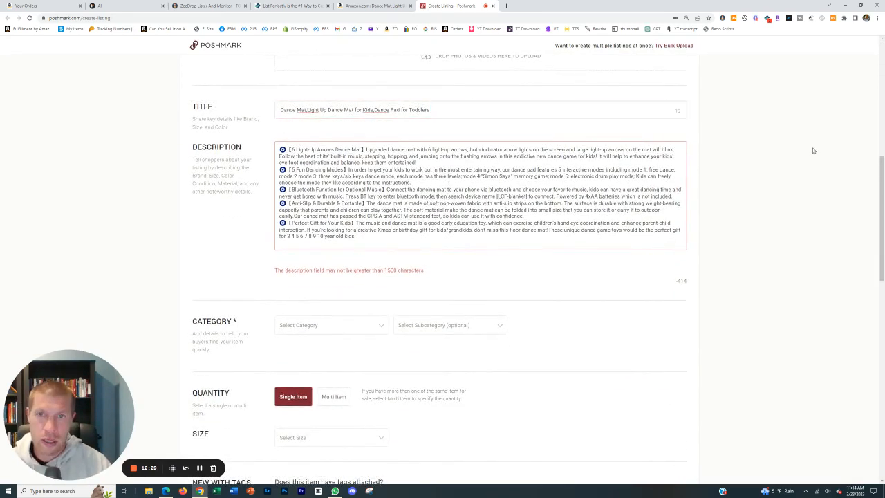
Remove the bullet symbols from the start of each paragraph in the dance mat description.
{"action": "left_click", "coordinate": [290, 149]}
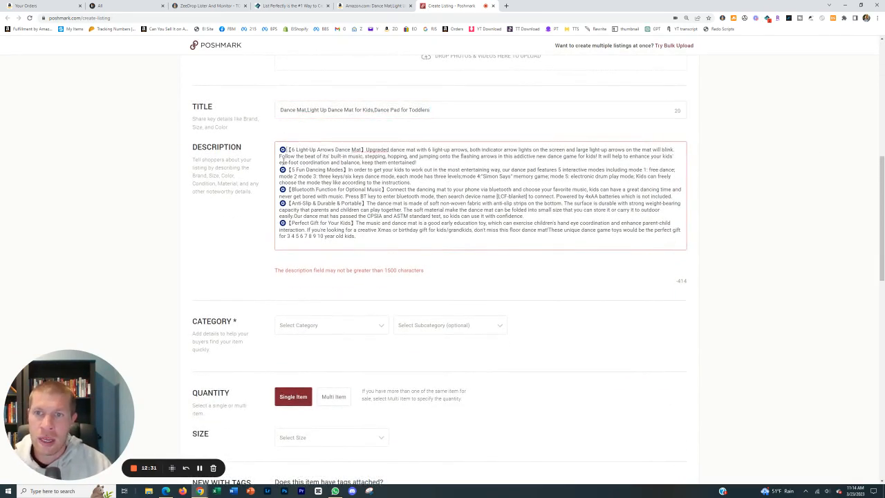
{"action": "key", "text": "BackSpace"}
{"action": "left_click", "coordinate": [290, 170]}
{"action": "key", "text": "BackSpace"}
{"action": "key", "text": "BackSpace"}
{"action": "left_click", "coordinate": [290, 185]}
{"action": "key", "text": "BackSpace"}
{"action": "key", "text": "BackSpace"}
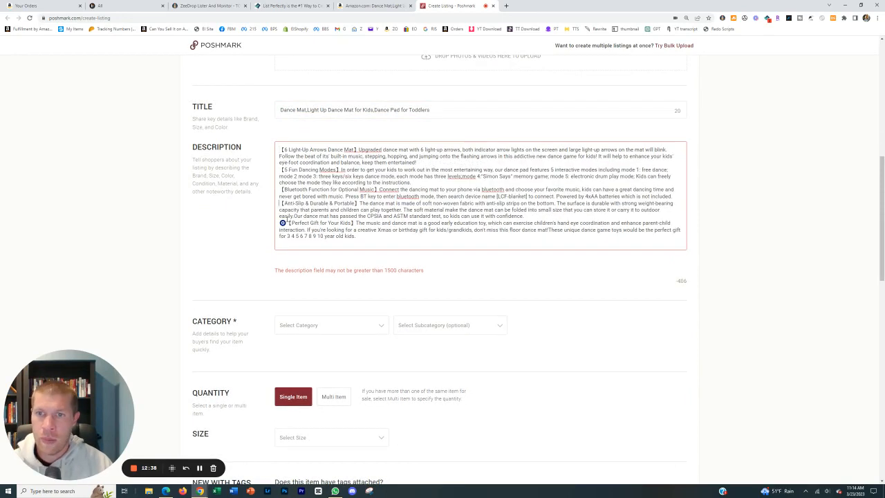
{"action": "left_click", "coordinate": [286, 224]}
{"action": "key", "text": "BackSpace"}
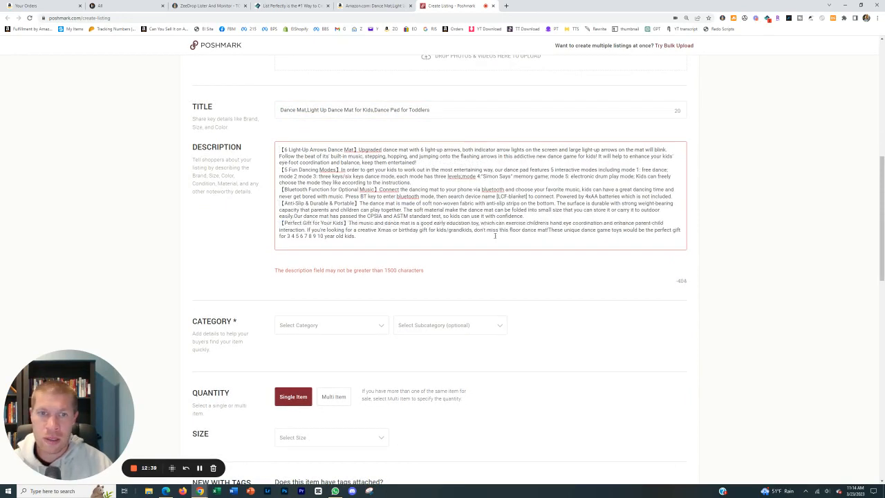
Set the dance mat listing's category to Kids Toys and its subcategory to Learning Toys.
{"action": "scroll", "coordinate": [509, 235], "scroll_direction": "down", "scroll_amount": 2}
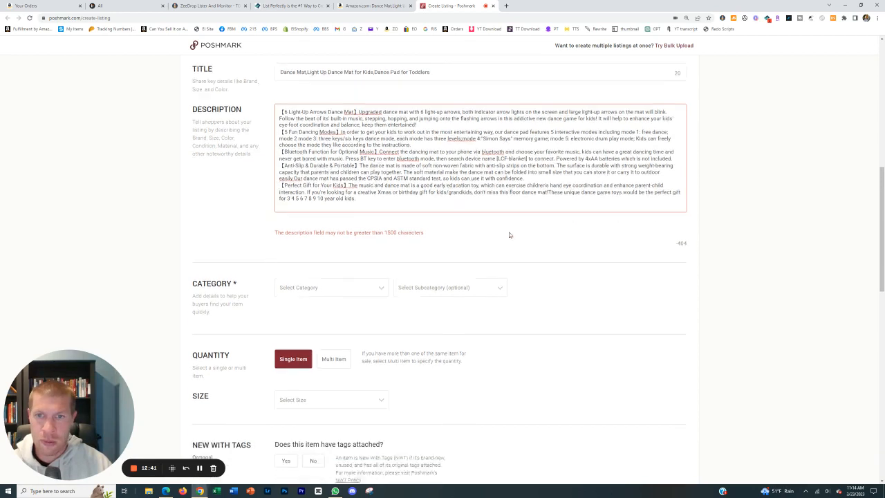
{"action": "scroll", "coordinate": [449, 235], "scroll_direction": "down", "scroll_amount": 2}
{"action": "left_click", "coordinate": [357, 220]}
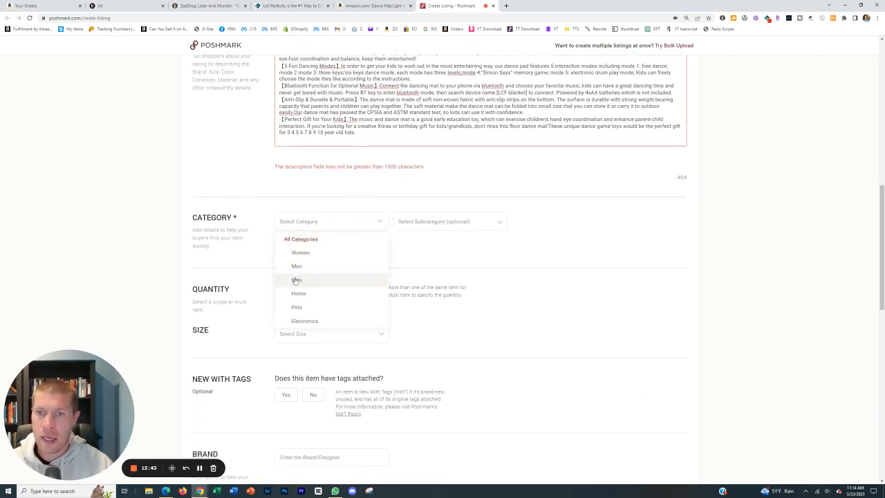
{"action": "left_click", "coordinate": [295, 280]}
{"action": "left_click", "coordinate": [381, 431]}
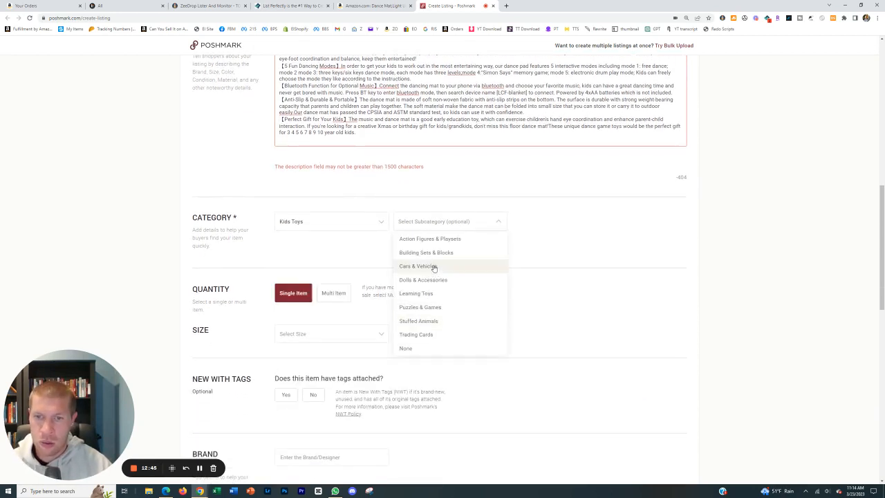
{"action": "left_click", "coordinate": [407, 297]}
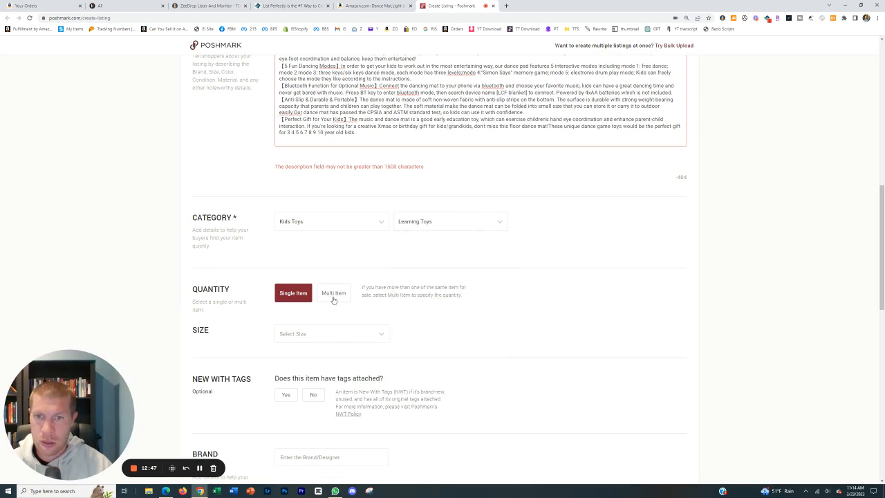
Make the dance mat a Multi Item with 10 available in size OS (Baby), and mark it as new with tags and boutique.
{"action": "left_click", "coordinate": [333, 299]}
{"action": "left_click", "coordinate": [339, 338]}
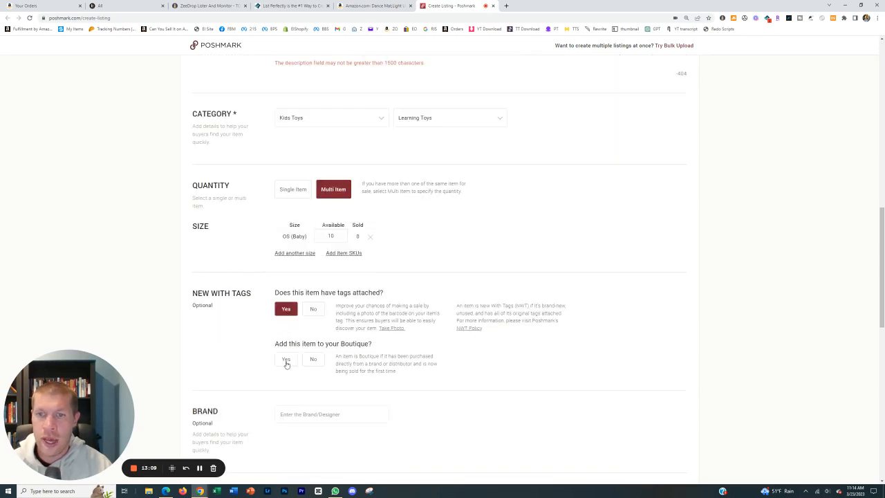
{"action": "left_click", "coordinate": [286, 361]}
{"action": "scroll", "coordinate": [310, 339], "scroll_direction": "down", "scroll_amount": 4}
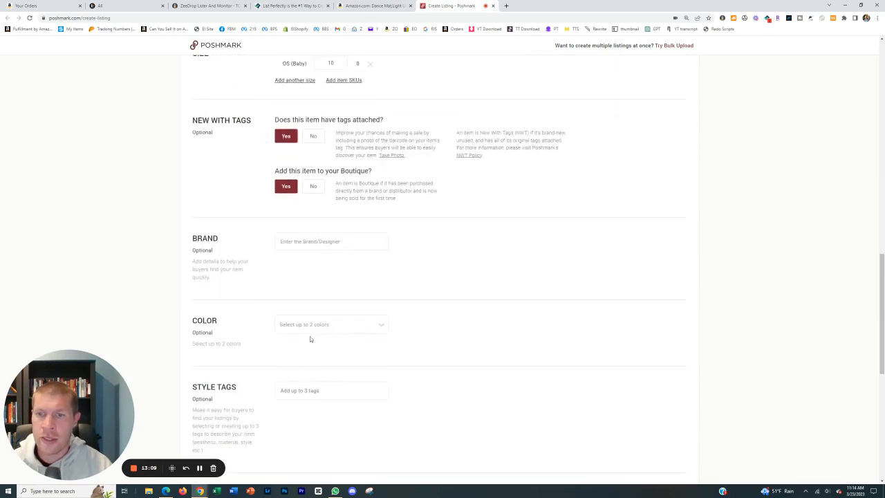
Set the dance mat's original price to 0 and its listing price to 79.
{"action": "scroll", "coordinate": [322, 272], "scroll_direction": "down", "scroll_amount": 3}
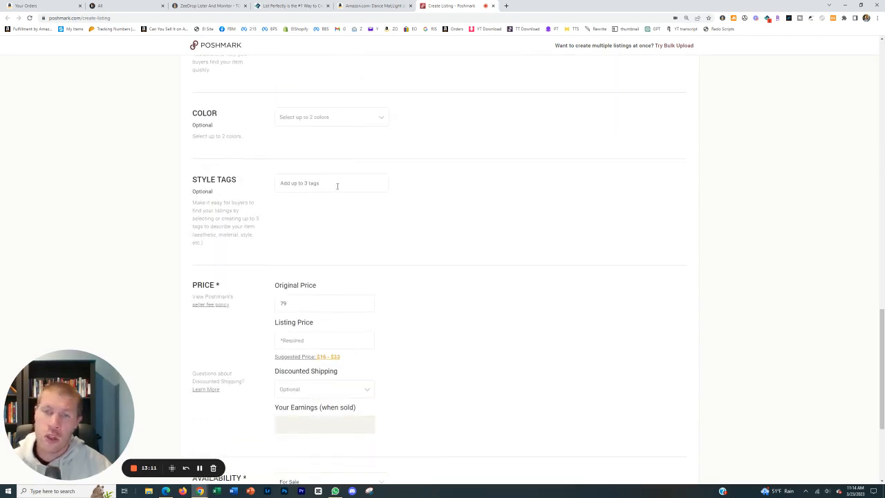
{"action": "scroll", "coordinate": [342, 181], "scroll_direction": "down", "scroll_amount": 3}
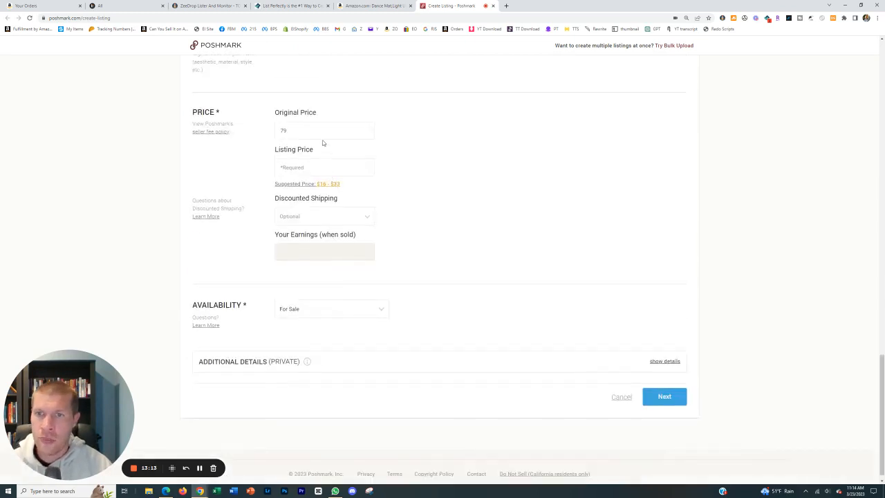
{"action": "left_click_drag", "start_coordinate": [323, 135], "coordinate": [204, 138]}
{"action": "type", "text": "0"}
{"action": "left_click", "coordinate": [321, 166]}
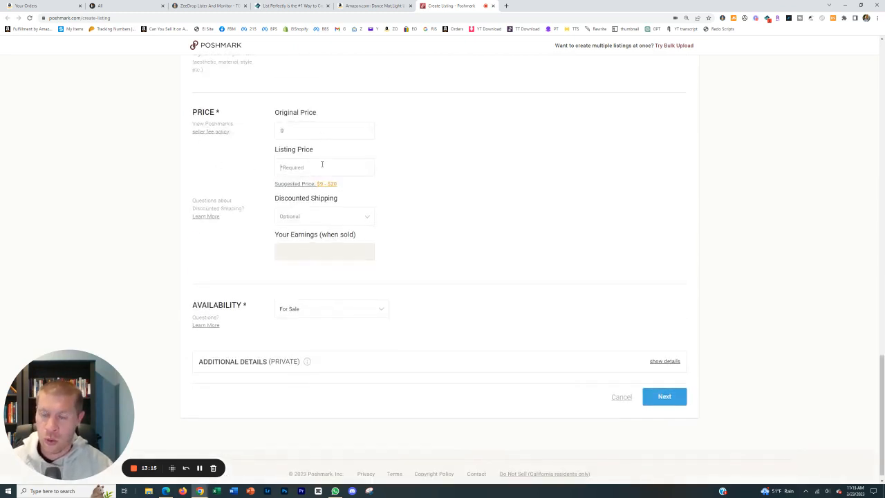
{"action": "type", "text": "79"}
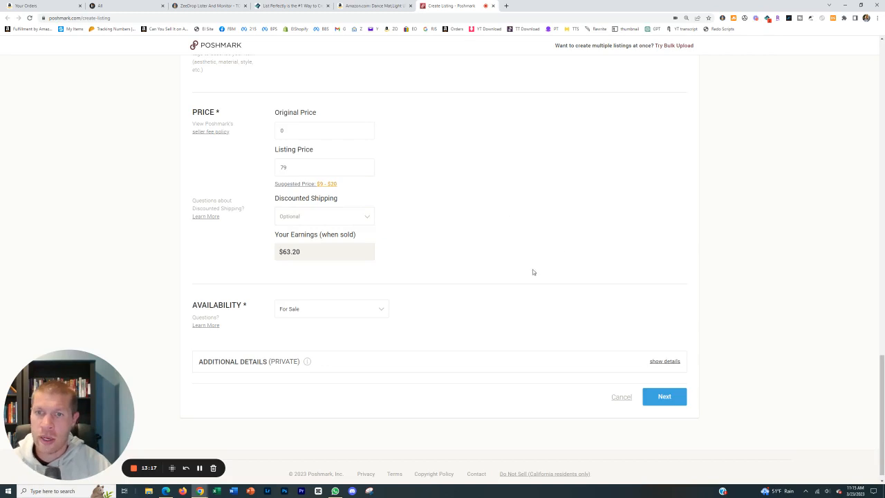
Trim the description by deleting the Perfect Gift paragraph and the end of the Anti-Slip paragraph, and submit the dance mat listing.
{"action": "left_click", "coordinate": [659, 394]}
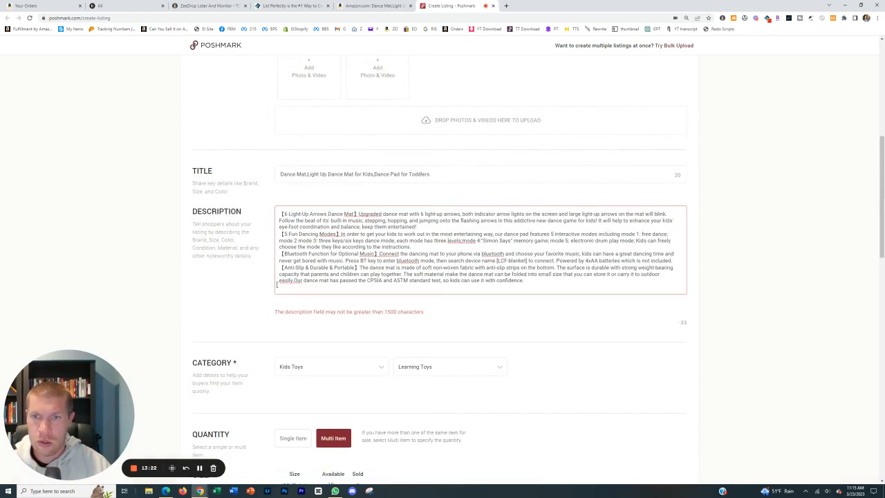
{"action": "left_click_drag", "start_coordinate": [296, 280], "coordinate": [483, 280]}
{"action": "key", "text": "BackSpace"}
{"action": "scroll", "coordinate": [432, 405], "scroll_direction": "down", "scroll_amount": 10}
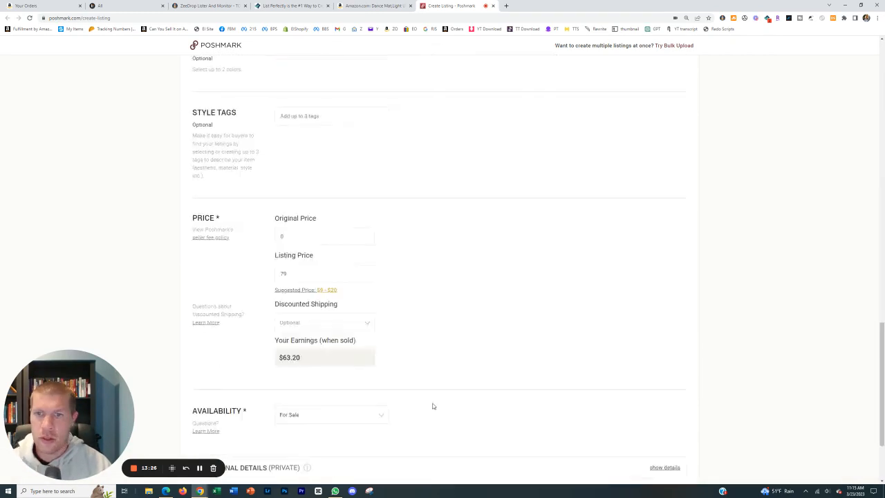
{"action": "left_click", "coordinate": [656, 393]}
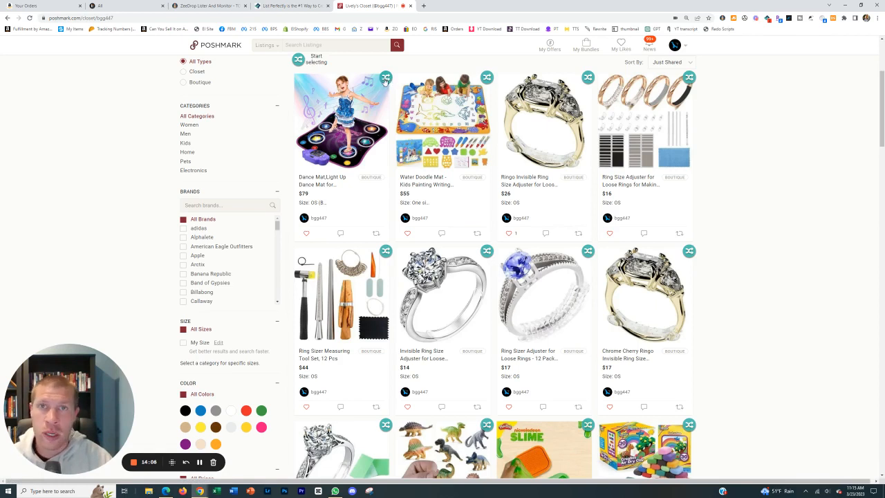
Start bulk selection in the Poshmark closet and select the dance mat and water doodle mat listings.
{"action": "left_click", "coordinate": [312, 62]}
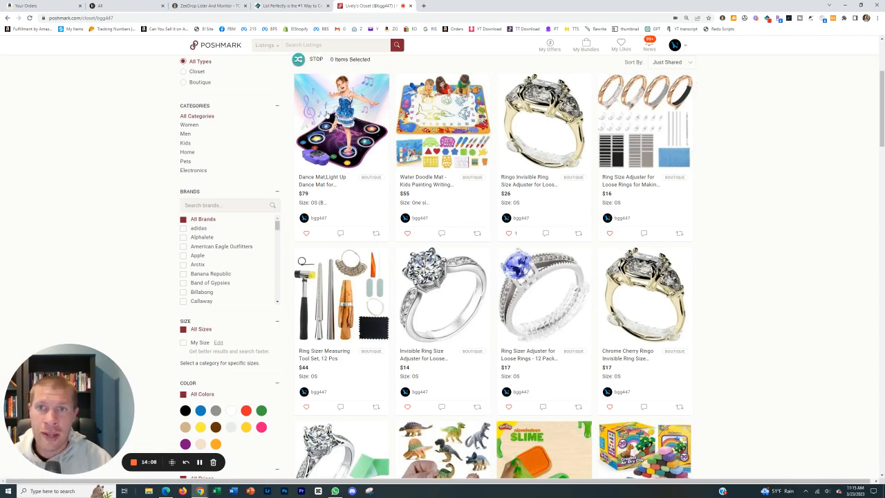
{"action": "left_click", "coordinate": [329, 116]}
{"action": "left_click", "coordinate": [425, 116]}
Add the mini dinosaur figures, the Play-Doh Nickelodeon slime and the five air dry and modeling clay kits to the selection.
{"action": "scroll", "coordinate": [425, 159], "scroll_direction": "down", "scroll_amount": 2}
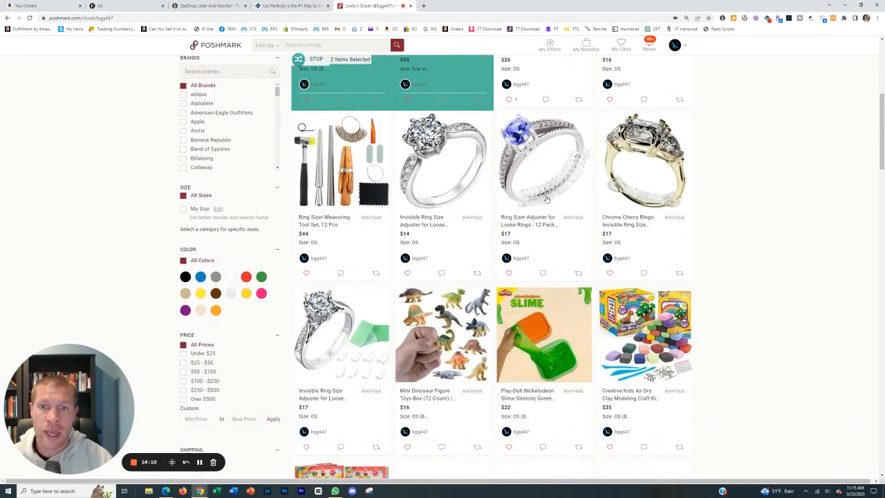
{"action": "scroll", "coordinate": [426, 197], "scroll_direction": "down", "scroll_amount": 1}
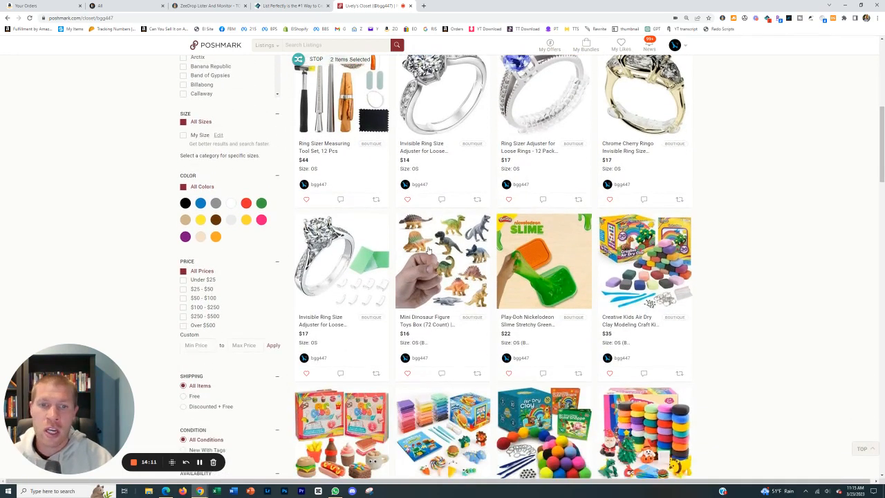
{"action": "left_click", "coordinate": [450, 288]}
{"action": "left_click", "coordinate": [538, 273]}
{"action": "left_click", "coordinate": [683, 276]}
{"action": "scroll", "coordinate": [670, 287], "scroll_direction": "down", "scroll_amount": 2}
{"action": "left_click", "coordinate": [663, 297]}
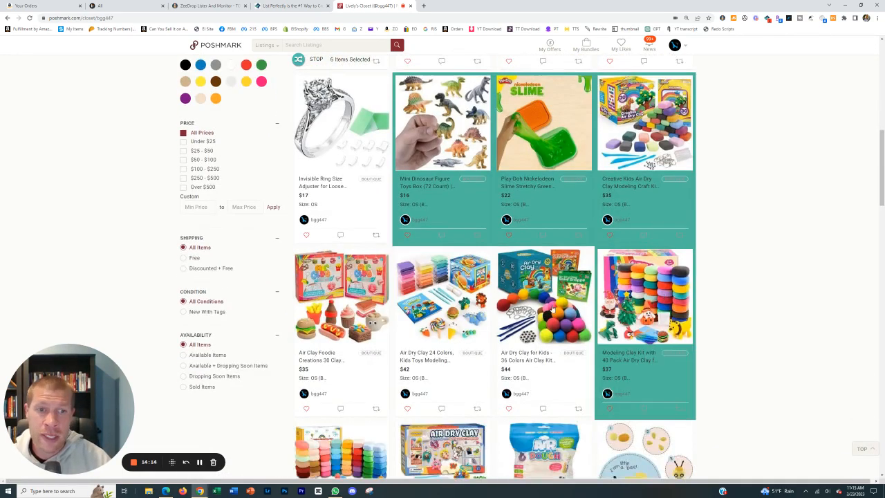
{"action": "left_click", "coordinate": [552, 310]}
{"action": "left_click", "coordinate": [479, 302]}
{"action": "left_click", "coordinate": [366, 291]}
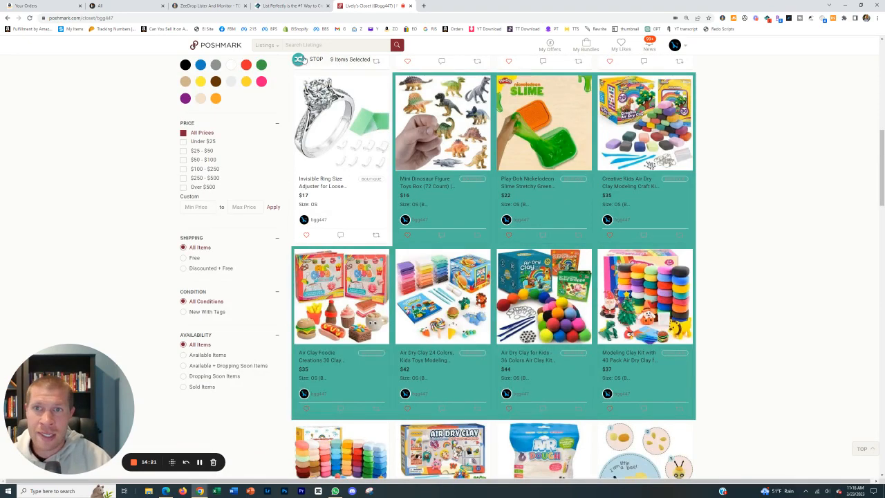
Finish the selection and copy the selected closet listings to Kidizen.
{"action": "left_click", "coordinate": [302, 60]}
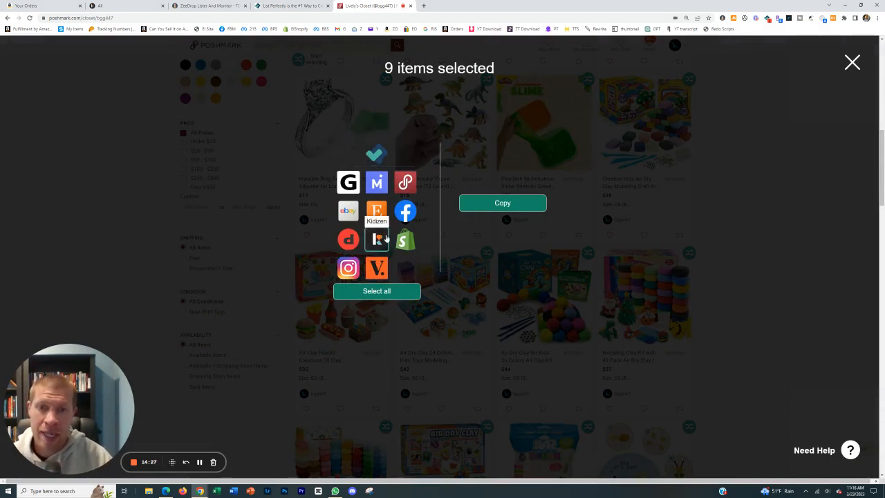
{"action": "left_click", "coordinate": [384, 239]}
{"action": "left_click", "coordinate": [494, 206]}
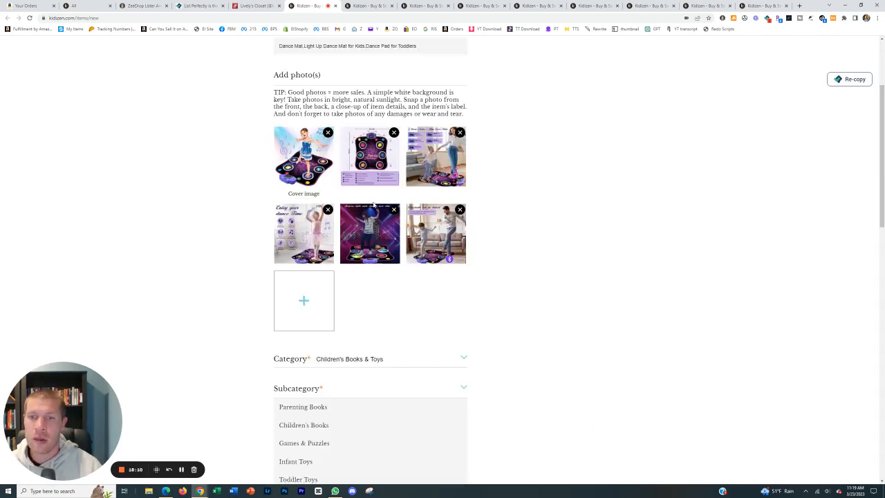
Set the dance mat's Kidizen category to Children's Books & Toys and subcategory to Kid Toys, and check the next draft.
{"action": "scroll", "coordinate": [377, 263], "scroll_direction": "down", "scroll_amount": 2}
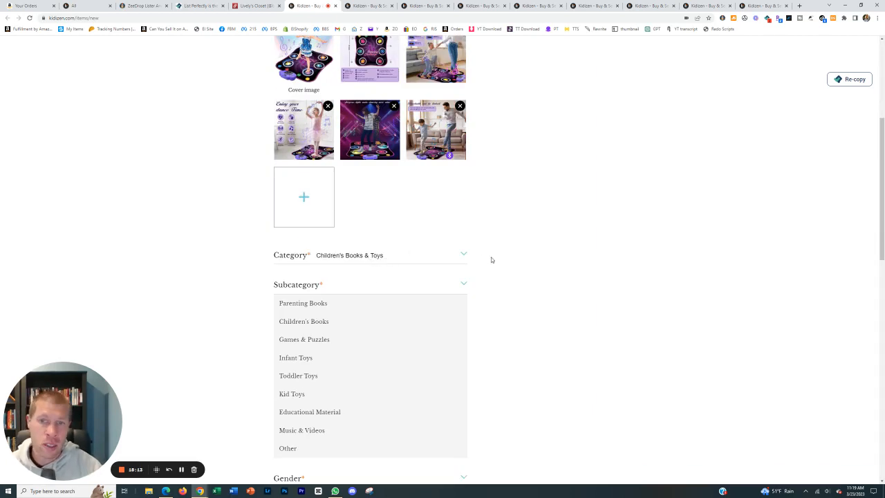
{"action": "scroll", "coordinate": [544, 251], "scroll_direction": "down", "scroll_amount": 2}
{"action": "left_click", "coordinate": [311, 257]}
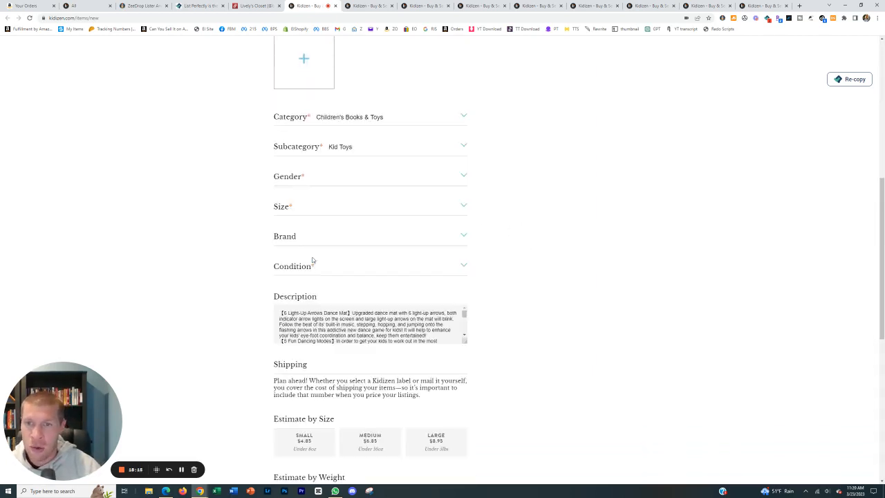
{"action": "left_click", "coordinate": [449, 328]}
{"action": "left_click", "coordinate": [366, 6]}
{"action": "scroll", "coordinate": [402, 328], "scroll_direction": "down", "scroll_amount": 5}
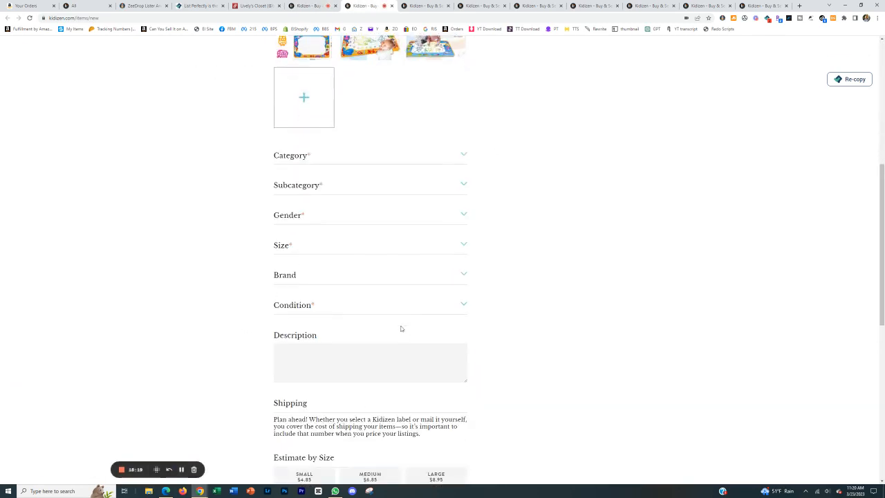
Set the dance mat's gender to All genders, its size to One Size and its condition to New with tag.
{"action": "left_click", "coordinate": [333, 181]}
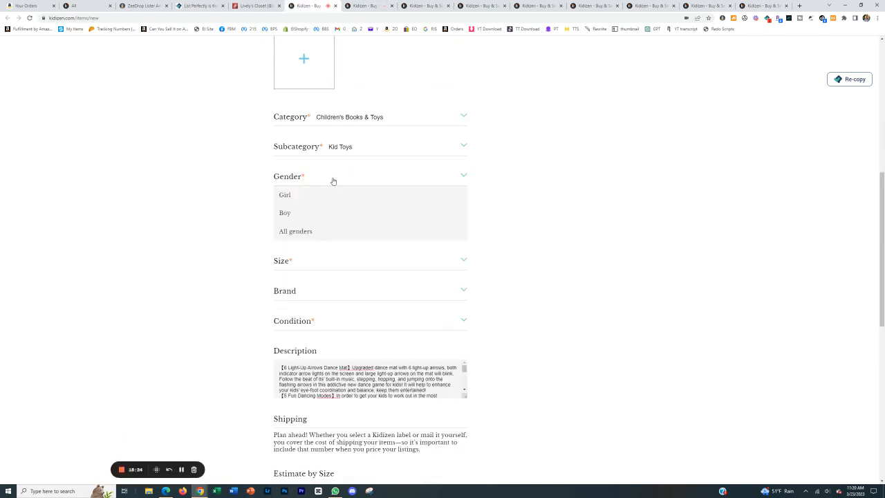
{"action": "left_click", "coordinate": [311, 231]}
{"action": "left_click", "coordinate": [316, 212]}
{"action": "left_click", "coordinate": [311, 255]}
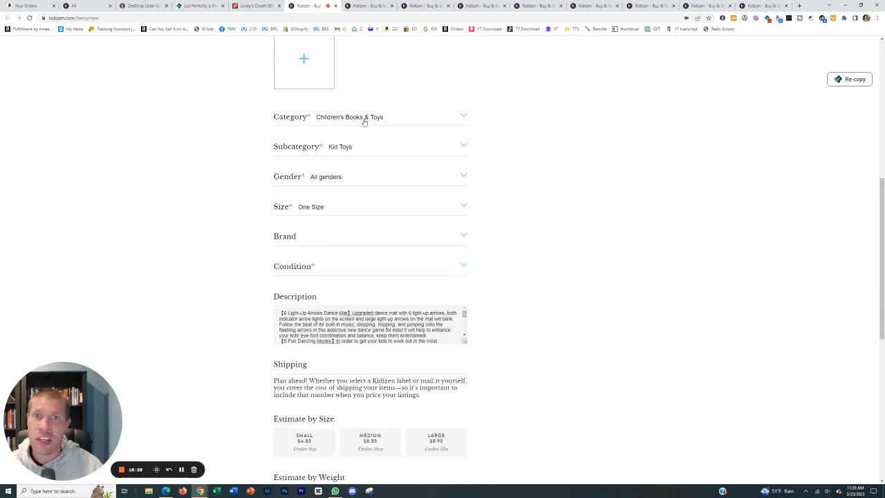
{"action": "scroll", "coordinate": [523, 253], "scroll_direction": "down", "scroll_amount": 2}
{"action": "scroll", "coordinate": [505, 249], "scroll_direction": "up", "scroll_amount": 3}
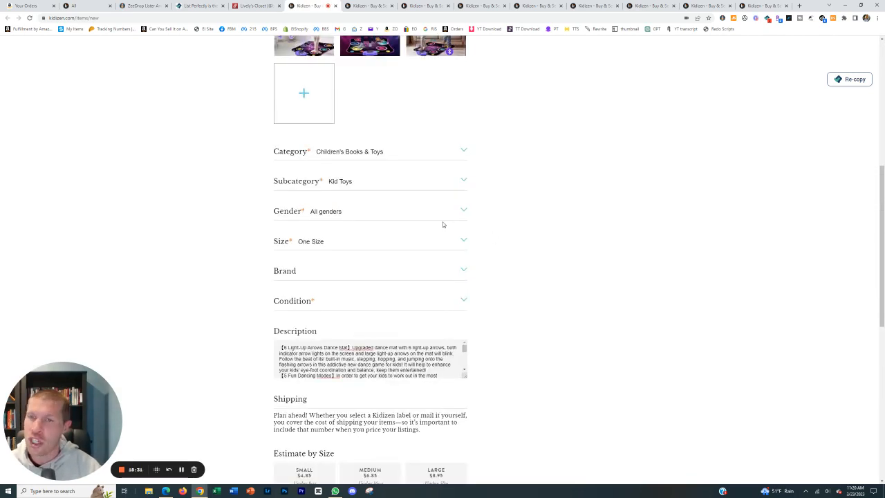
{"action": "left_click", "coordinate": [348, 301]}
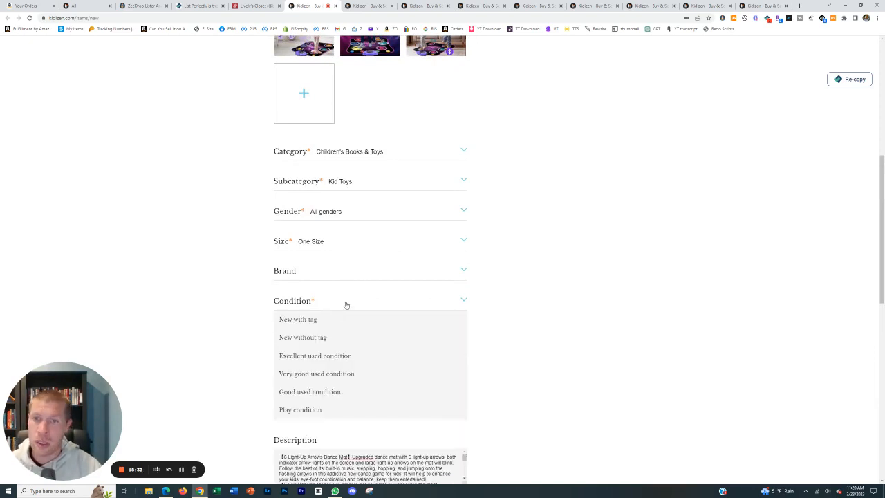
{"action": "left_click", "coordinate": [325, 319]}
Enlarge the dance mat's description box and review the full pasted description.
{"action": "scroll", "coordinate": [551, 327], "scroll_direction": "down", "scroll_amount": 4}
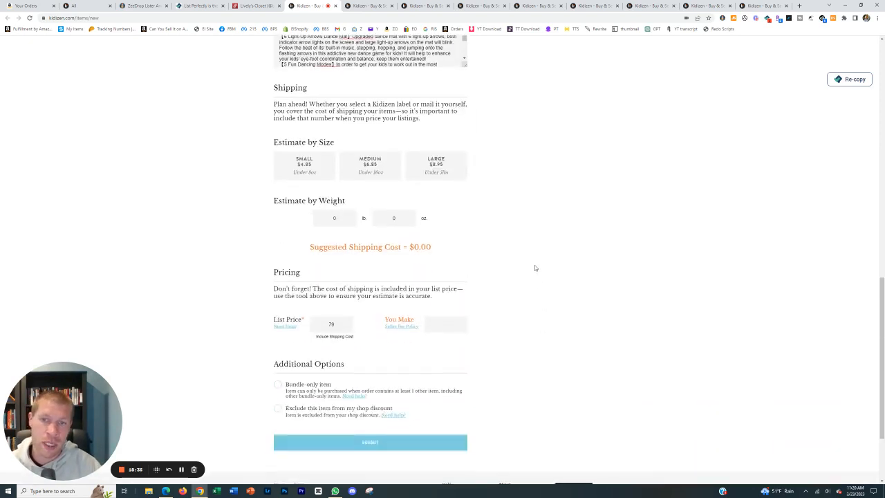
{"action": "left_click_drag", "start_coordinate": [465, 67], "coordinate": [537, 243]}
{"action": "scroll", "coordinate": [533, 205], "scroll_direction": "up", "scroll_amount": 3}
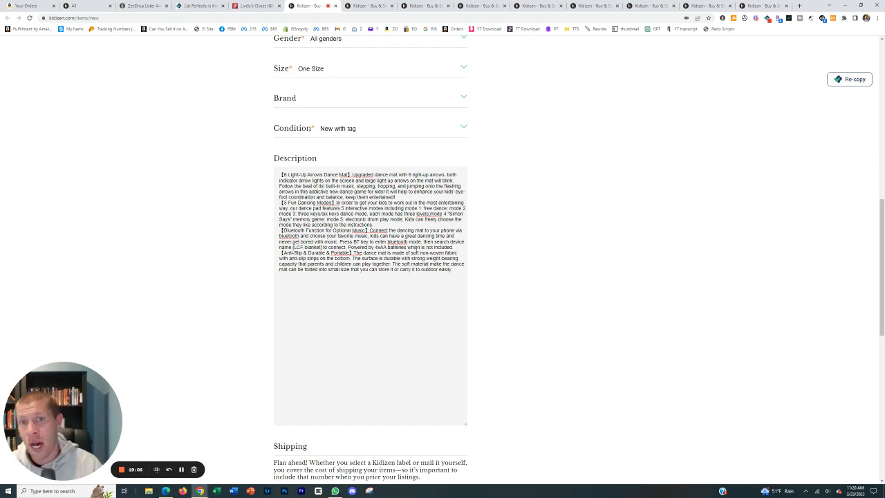
Estimate the dance mat's shipping as Small (under 8oz) and submit the Kidizen listing.
{"action": "scroll", "coordinate": [442, 248], "scroll_direction": "down", "scroll_amount": 4}
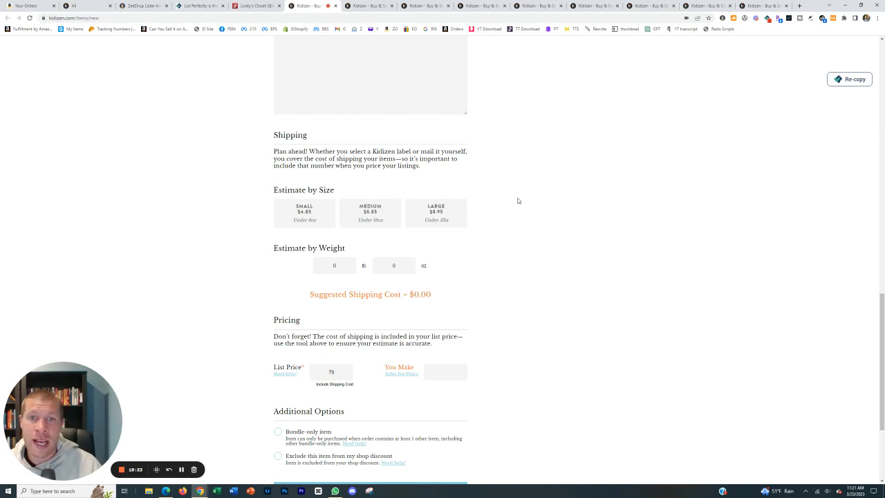
{"action": "scroll", "coordinate": [517, 201], "scroll_direction": "up", "scroll_amount": 1}
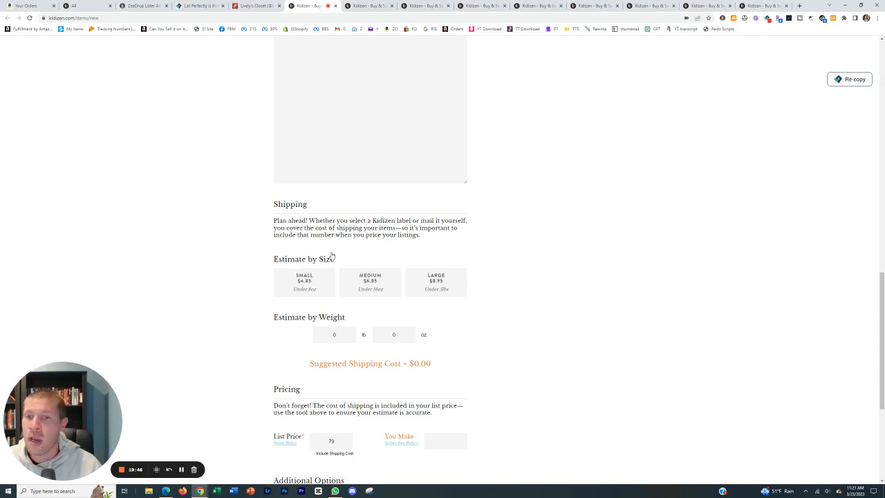
{"action": "scroll", "coordinate": [344, 275], "scroll_direction": "down", "scroll_amount": 1}
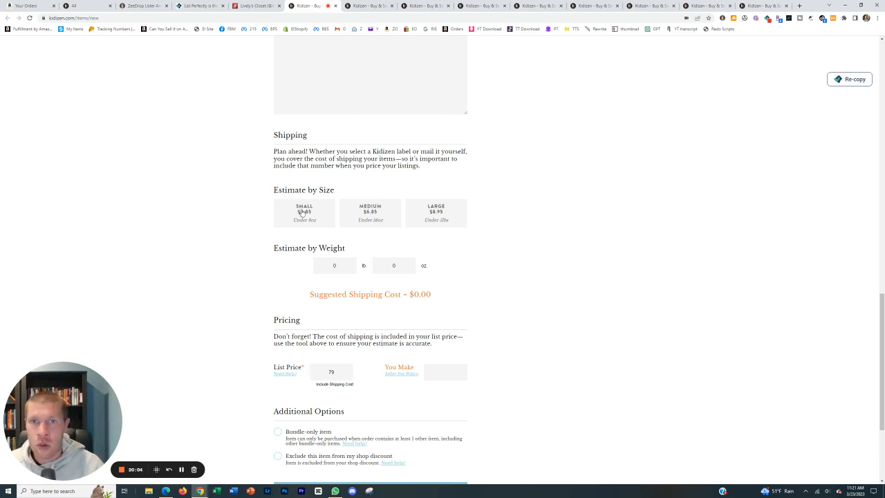
{"action": "scroll", "coordinate": [394, 237], "scroll_direction": "up", "scroll_amount": 3}
{"action": "scroll", "coordinate": [403, 211], "scroll_direction": "down", "scroll_amount": 3}
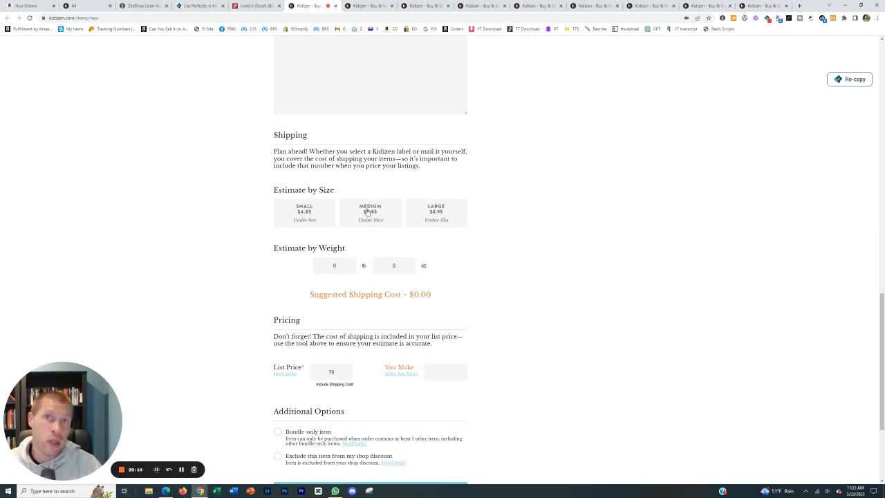
{"action": "left_click", "coordinate": [321, 217]}
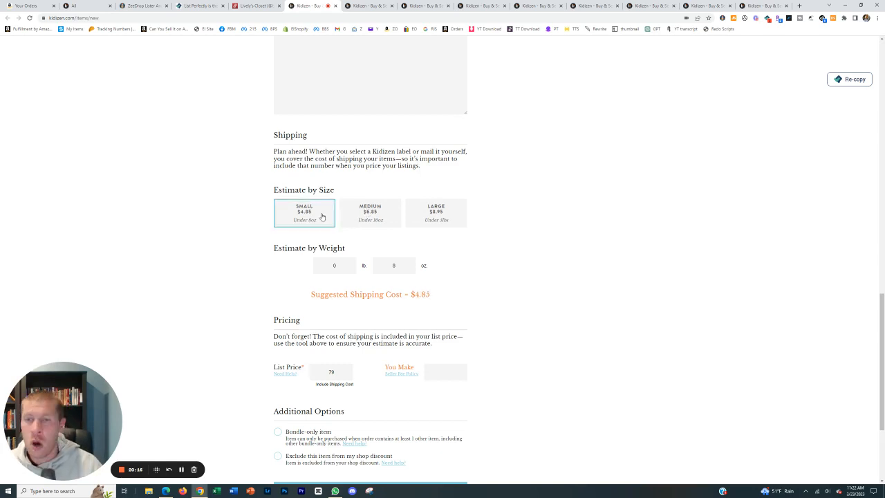
{"action": "scroll", "coordinate": [321, 217], "scroll_direction": "down", "scroll_amount": 1}
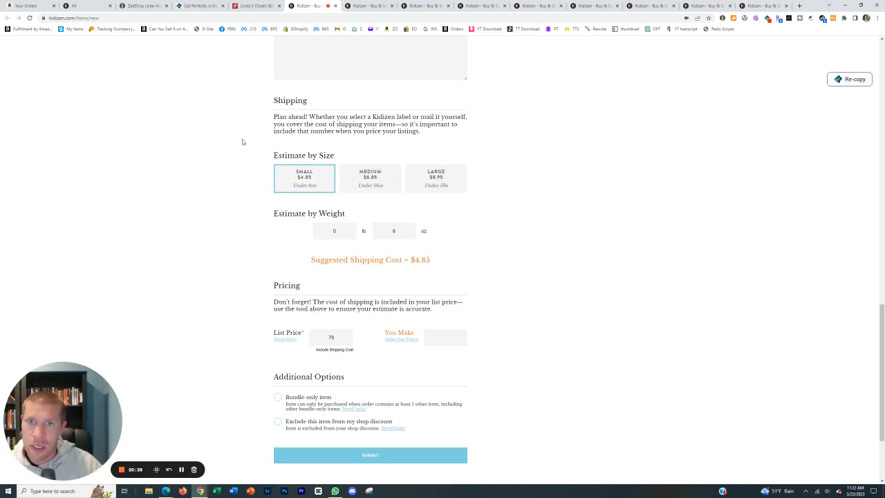
{"action": "scroll", "coordinate": [290, 214], "scroll_direction": "down", "scroll_amount": 2}
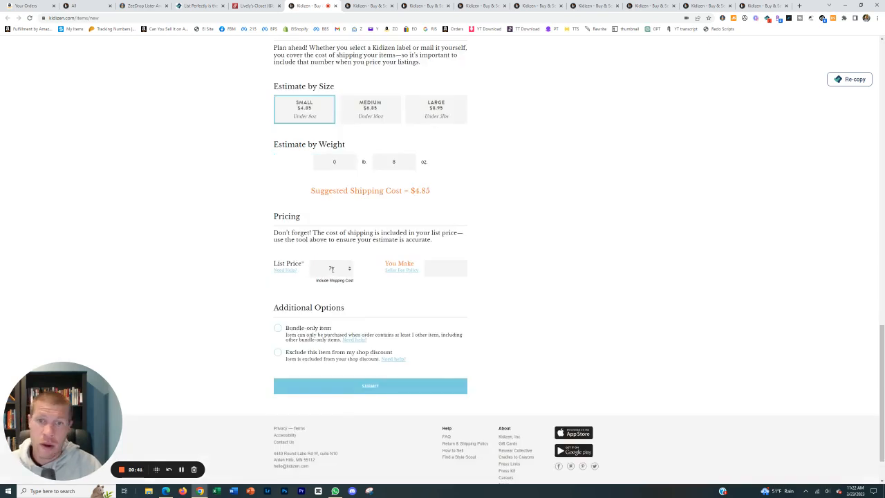
{"action": "left_click", "coordinate": [316, 387]}
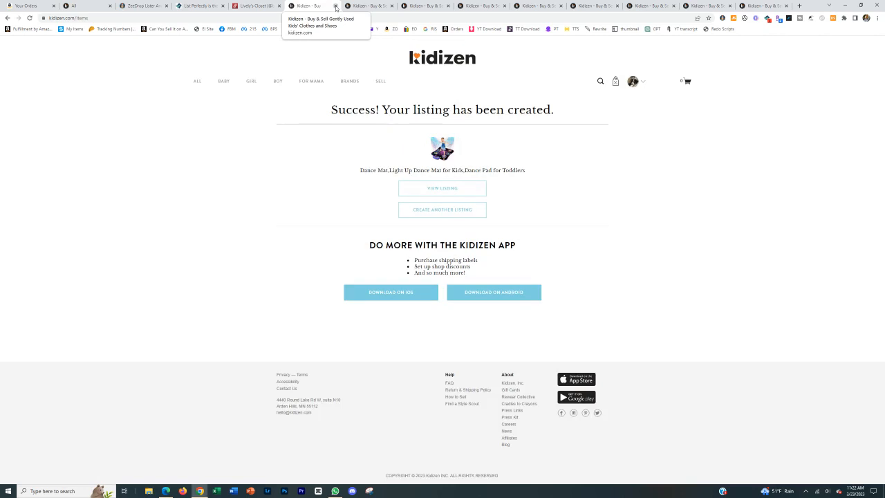
Close the finished dance mat page and set the water drawing mat draft to All genders, One Size and New with tag.
{"action": "left_click", "coordinate": [335, 6]}
{"action": "left_click", "coordinate": [412, 146]}
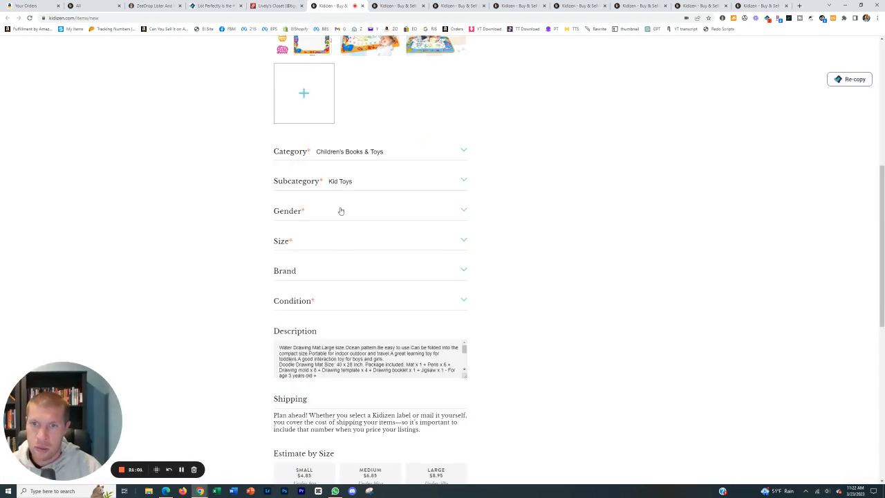
{"action": "left_click", "coordinate": [340, 210]}
{"action": "left_click", "coordinate": [313, 267]}
{"action": "left_click", "coordinate": [318, 241]}
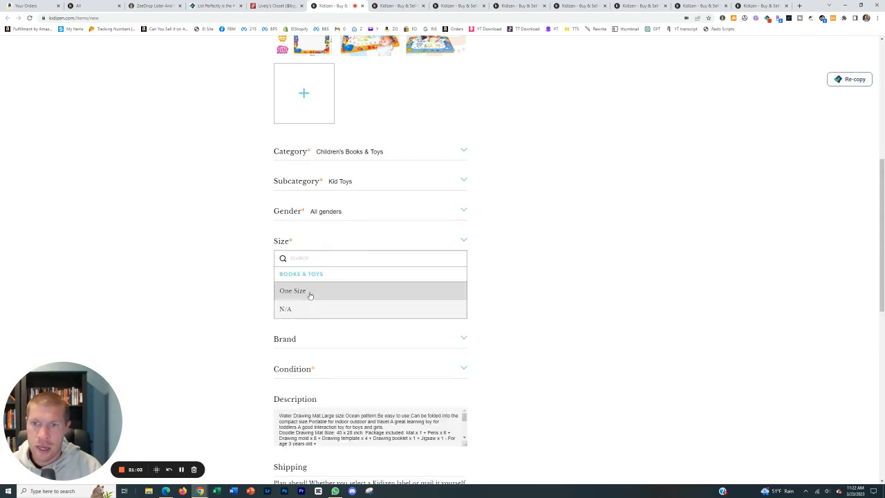
{"action": "left_click", "coordinate": [308, 293]}
{"action": "left_click", "coordinate": [324, 302]}
{"action": "left_click", "coordinate": [442, 319]}
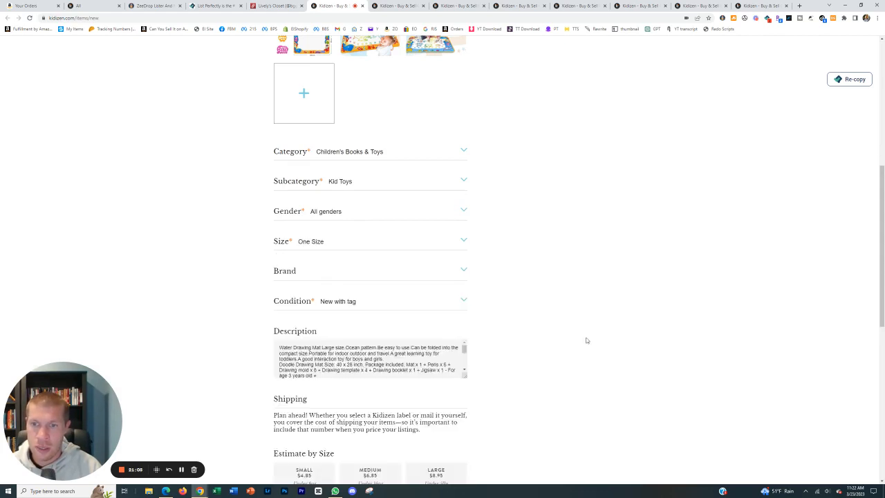
Estimate the water drawing mat's shipping as Small (under 8oz) and submit its Kidizen listing.
{"action": "scroll", "coordinate": [447, 344], "scroll_direction": "down", "scroll_amount": 3}
{"action": "left_click", "coordinate": [309, 311]}
{"action": "scroll", "coordinate": [325, 325], "scroll_direction": "down", "scroll_amount": 5}
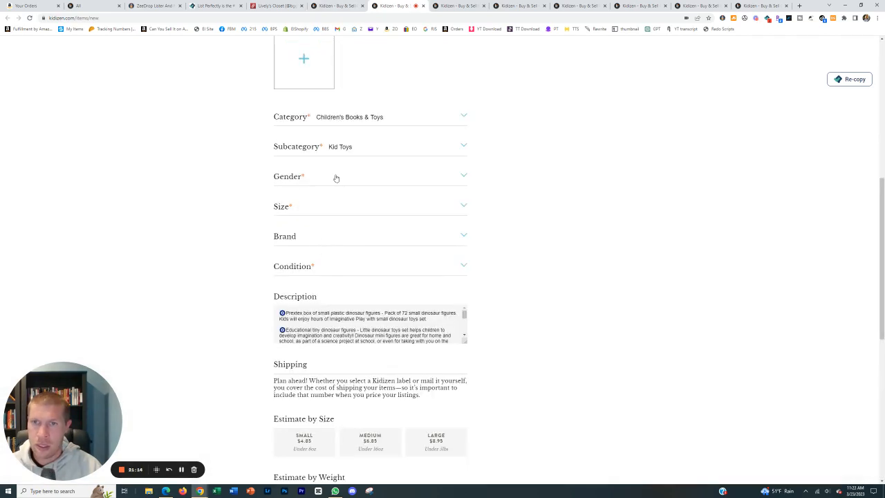
Set the dinosaur figures draft to All genders, One Size and New with tag.
{"action": "left_click", "coordinate": [335, 177]}
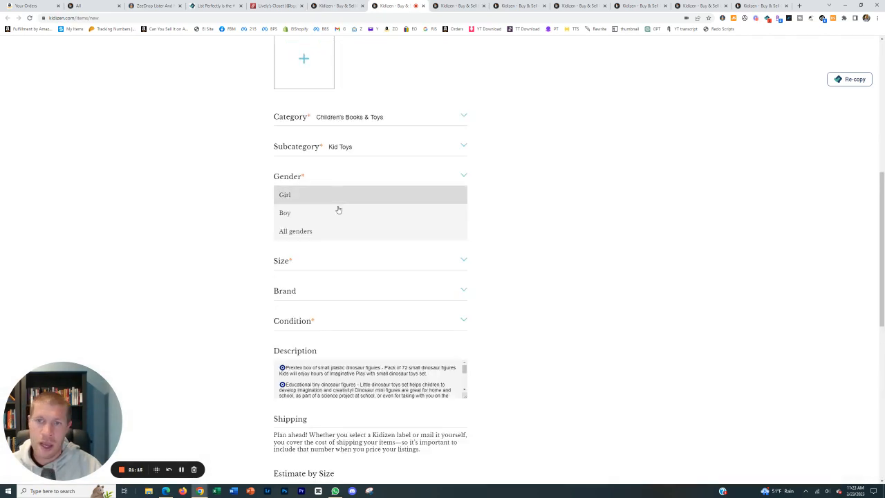
{"action": "left_click", "coordinate": [332, 231]}
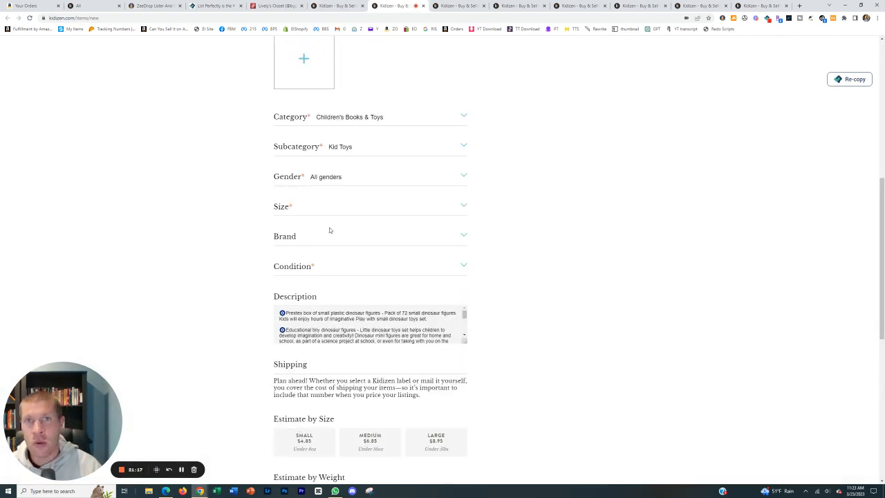
{"action": "left_click", "coordinate": [339, 206]}
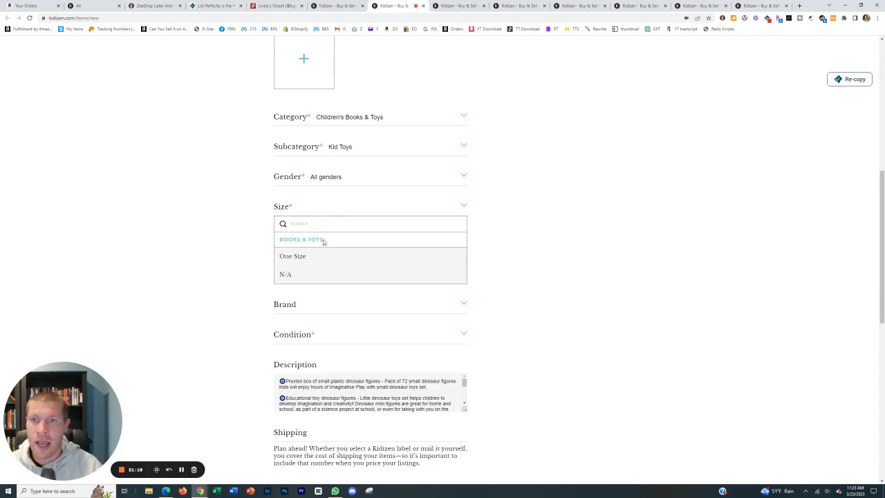
{"action": "left_click", "coordinate": [315, 256]}
{"action": "left_click", "coordinate": [327, 265]}
{"action": "left_click", "coordinate": [327, 282]}
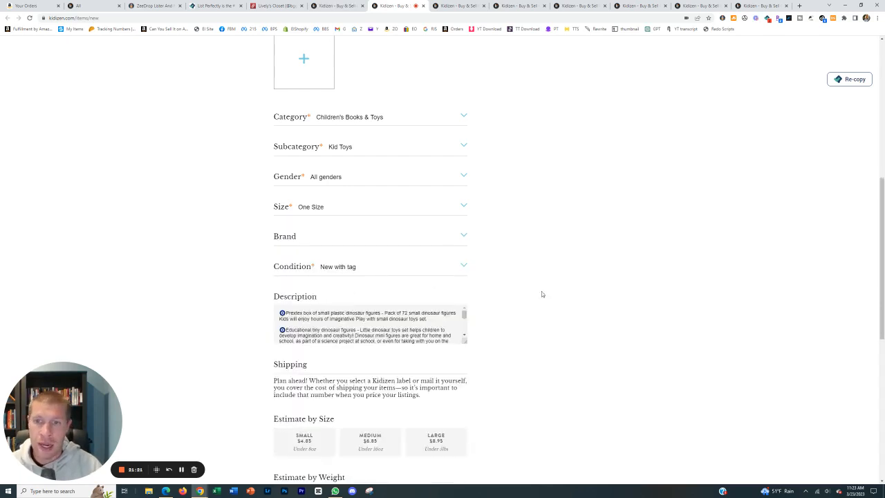
Estimate the dinosaur figures' shipping as Small (under 8oz) and submit the listing.
{"action": "scroll", "coordinate": [526, 287], "scroll_direction": "down", "scroll_amount": 3}
{"action": "scroll", "coordinate": [322, 198], "scroll_direction": "down", "scroll_amount": 2}
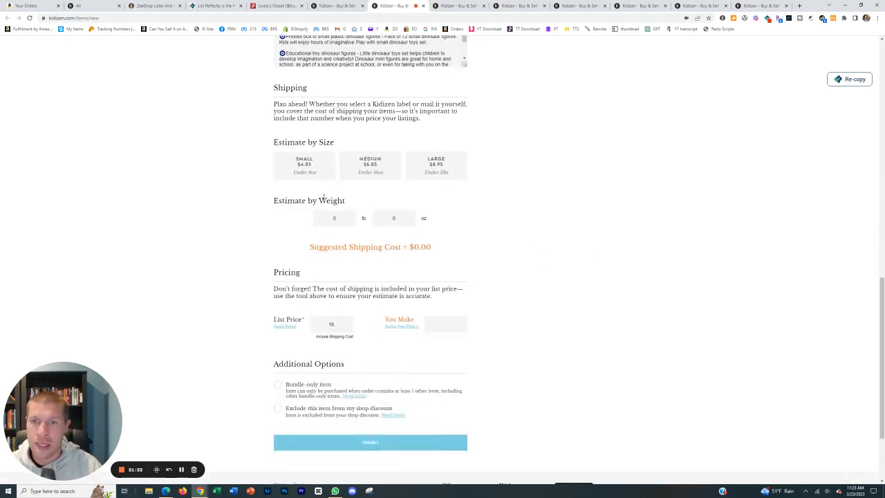
{"action": "left_click", "coordinate": [313, 162]}
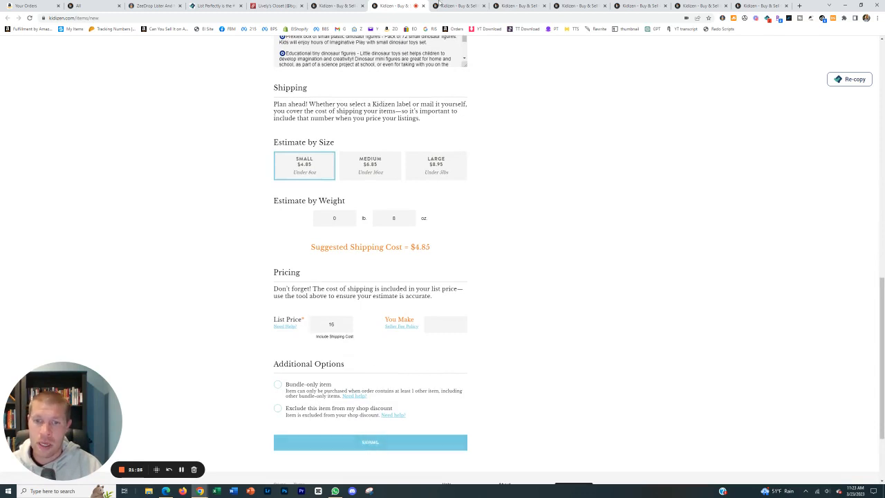
In the green slime draft, set the category to Children's Books & Toys and the subcategory to Kid Toys.
{"action": "scroll", "coordinate": [426, 207], "scroll_direction": "down", "scroll_amount": 3}
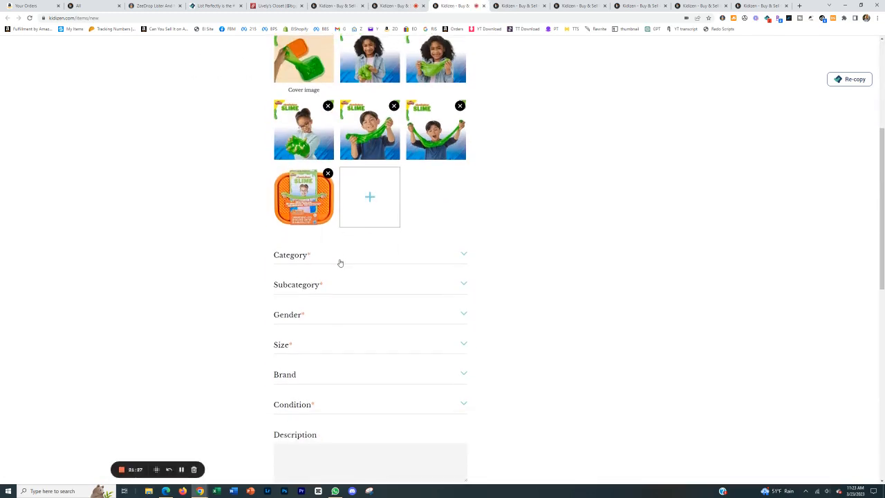
{"action": "left_click", "coordinate": [332, 257]}
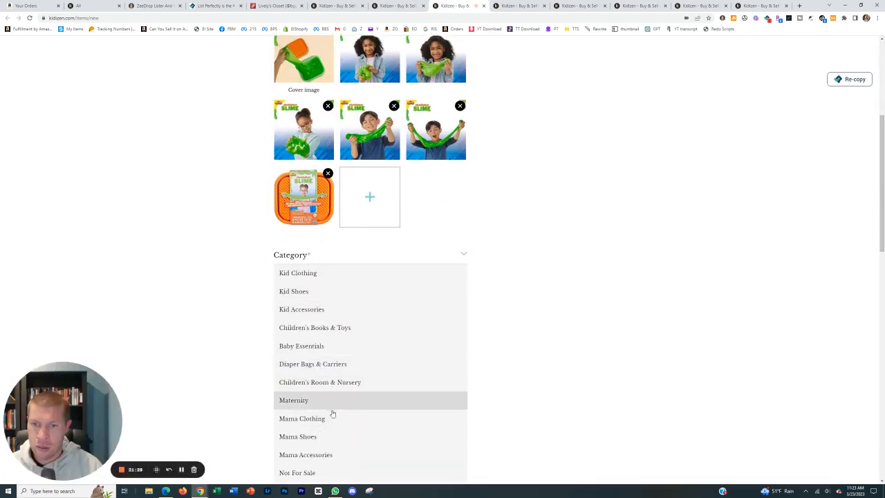
{"action": "left_click", "coordinate": [338, 327]}
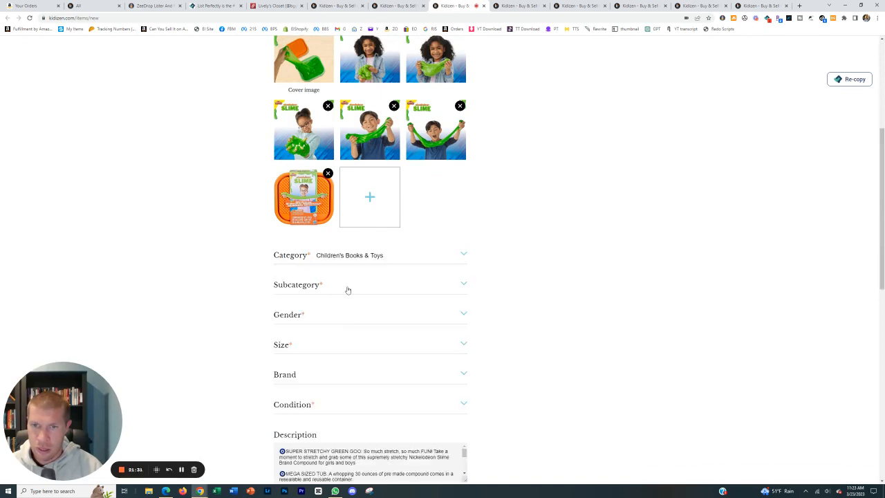
{"action": "left_click", "coordinate": [345, 288]}
{"action": "left_click", "coordinate": [318, 395]}
Set the slime draft to All genders, One Size and New with tag.
{"action": "scroll", "coordinate": [355, 344], "scroll_direction": "down", "scroll_amount": 2}
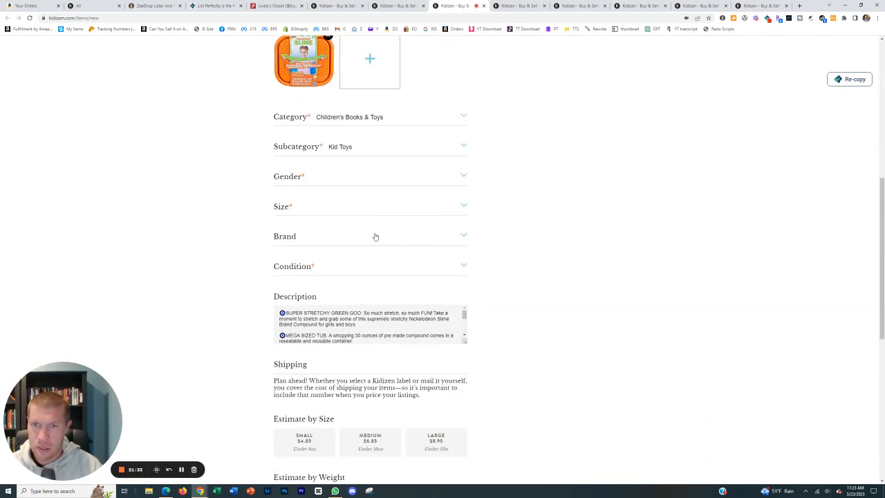
{"action": "left_click", "coordinate": [363, 183]}
{"action": "left_click", "coordinate": [306, 231]}
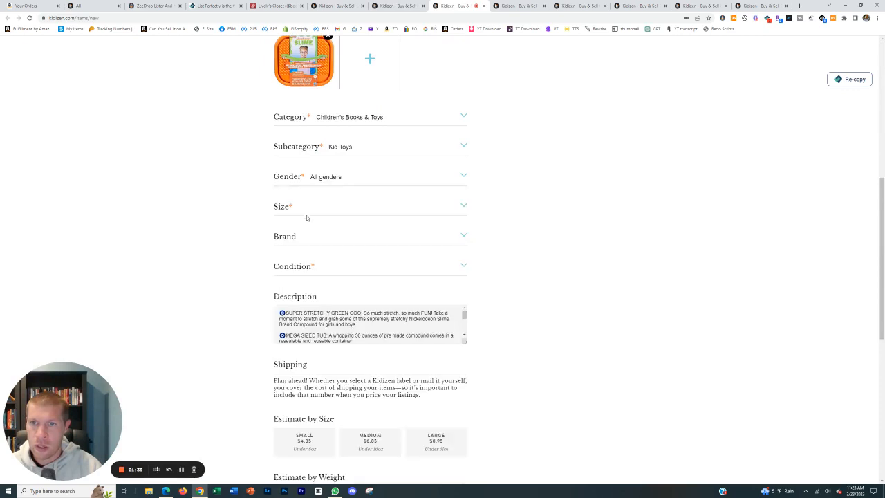
{"action": "left_click", "coordinate": [306, 213]}
{"action": "left_click", "coordinate": [304, 256]}
{"action": "left_click", "coordinate": [311, 270]}
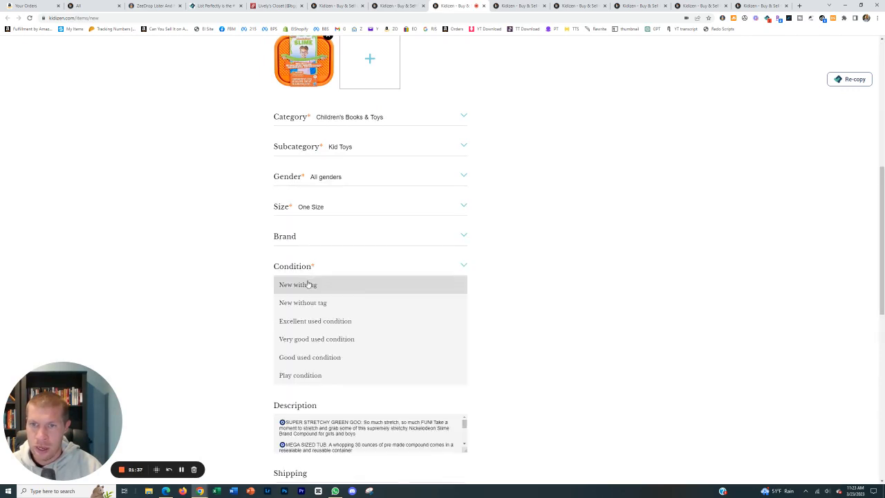
{"action": "left_click", "coordinate": [309, 284]}
Estimate the slime's shipping as Small (under 8oz) and switch to the air dry clay craft kit draft.
{"action": "scroll", "coordinate": [497, 292], "scroll_direction": "down", "scroll_amount": 3}
{"action": "scroll", "coordinate": [317, 263], "scroll_direction": "down", "scroll_amount": 3}
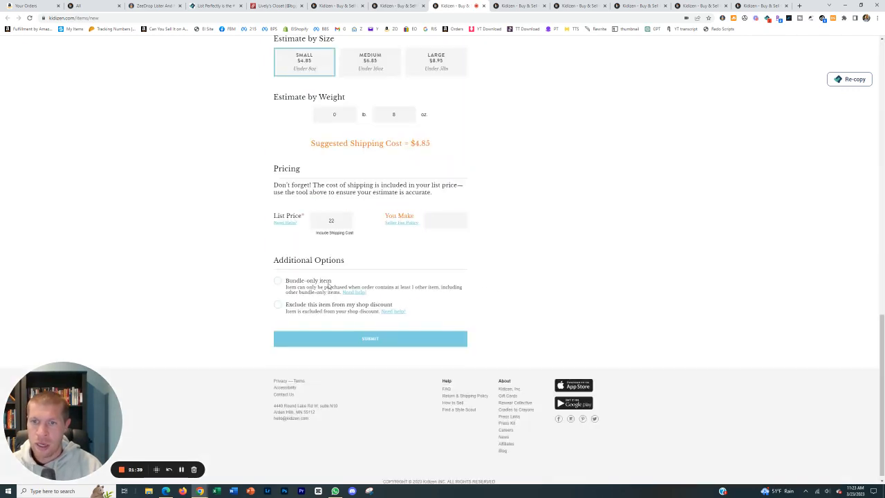
{"action": "left_click", "coordinate": [505, 6]}
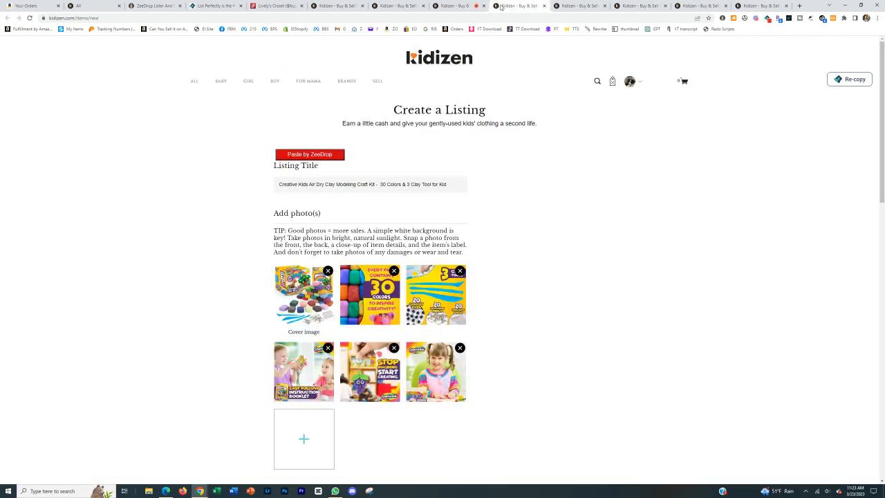